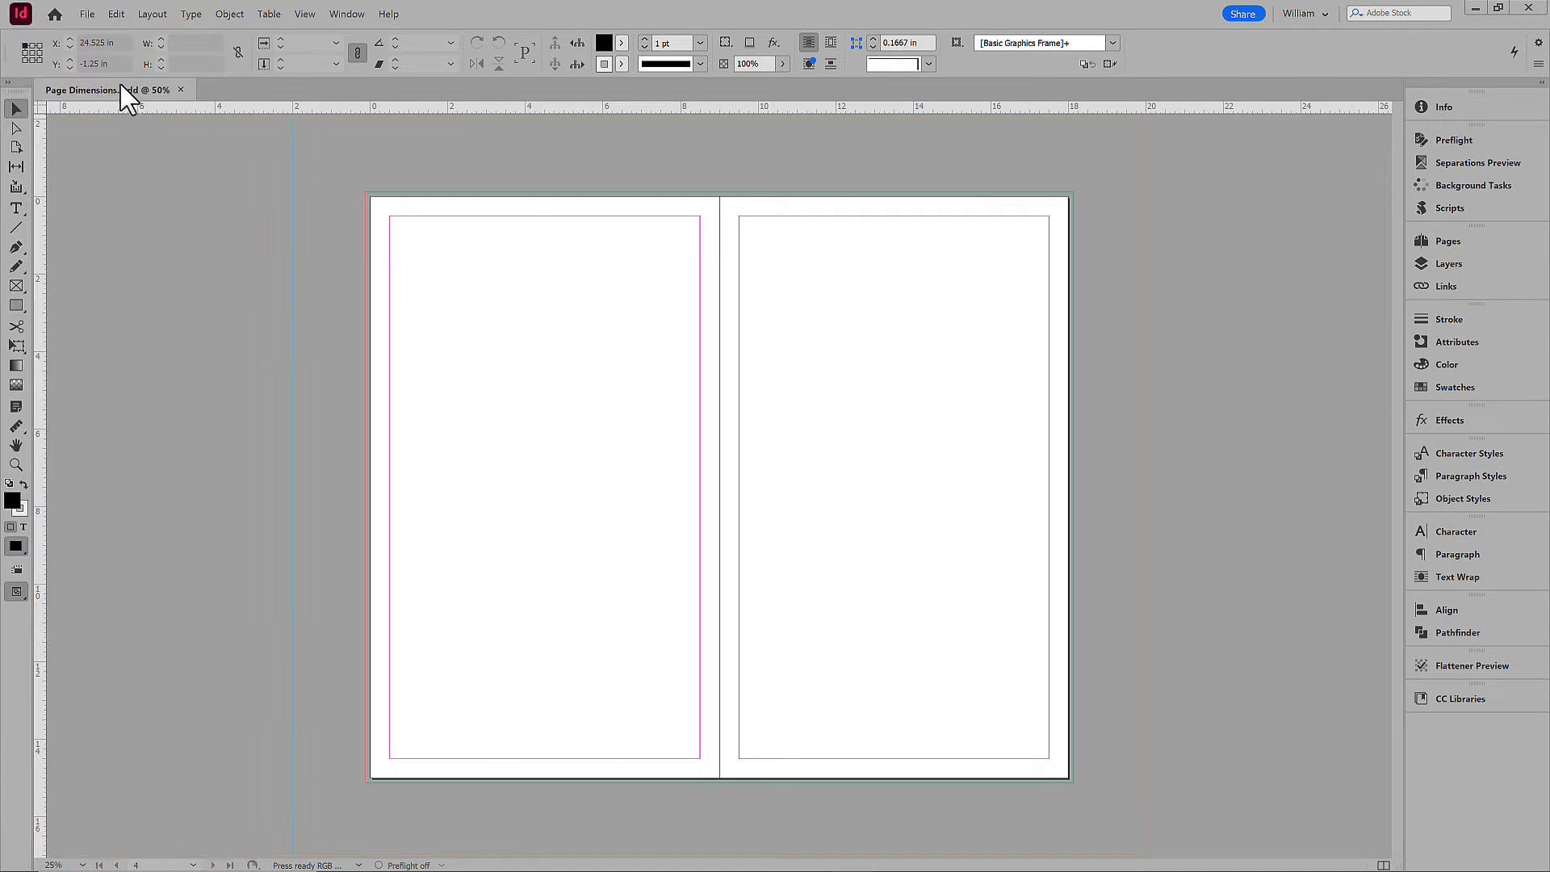
Review the document setup's page size, margins, bleed and slug values, and accept the dialog
{"action": "left_click", "coordinate": [97, 12]}
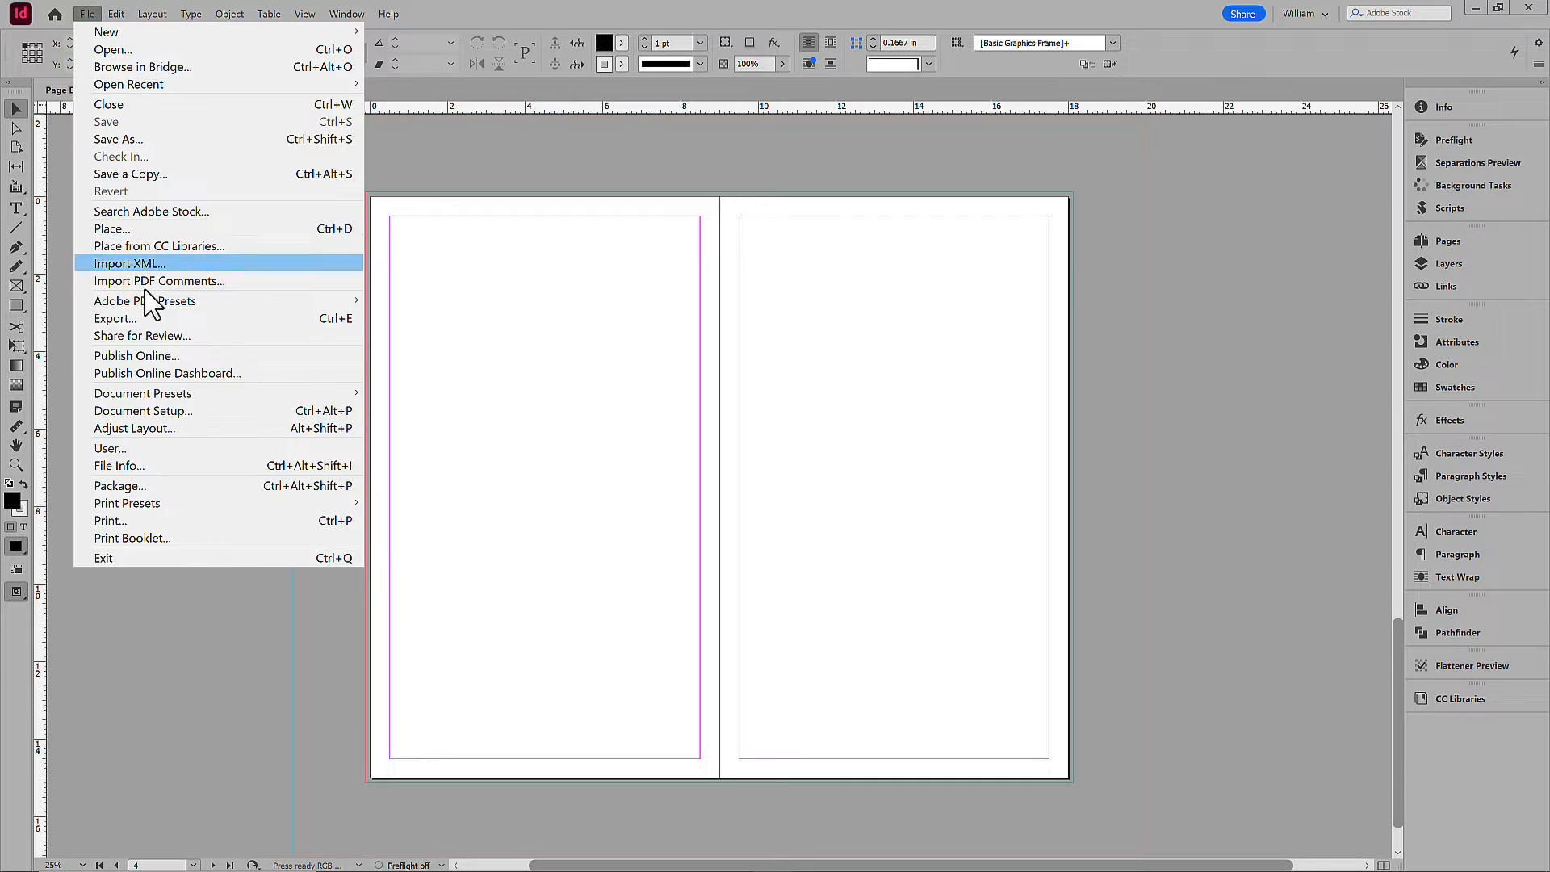
{"action": "left_click", "coordinate": [179, 407]}
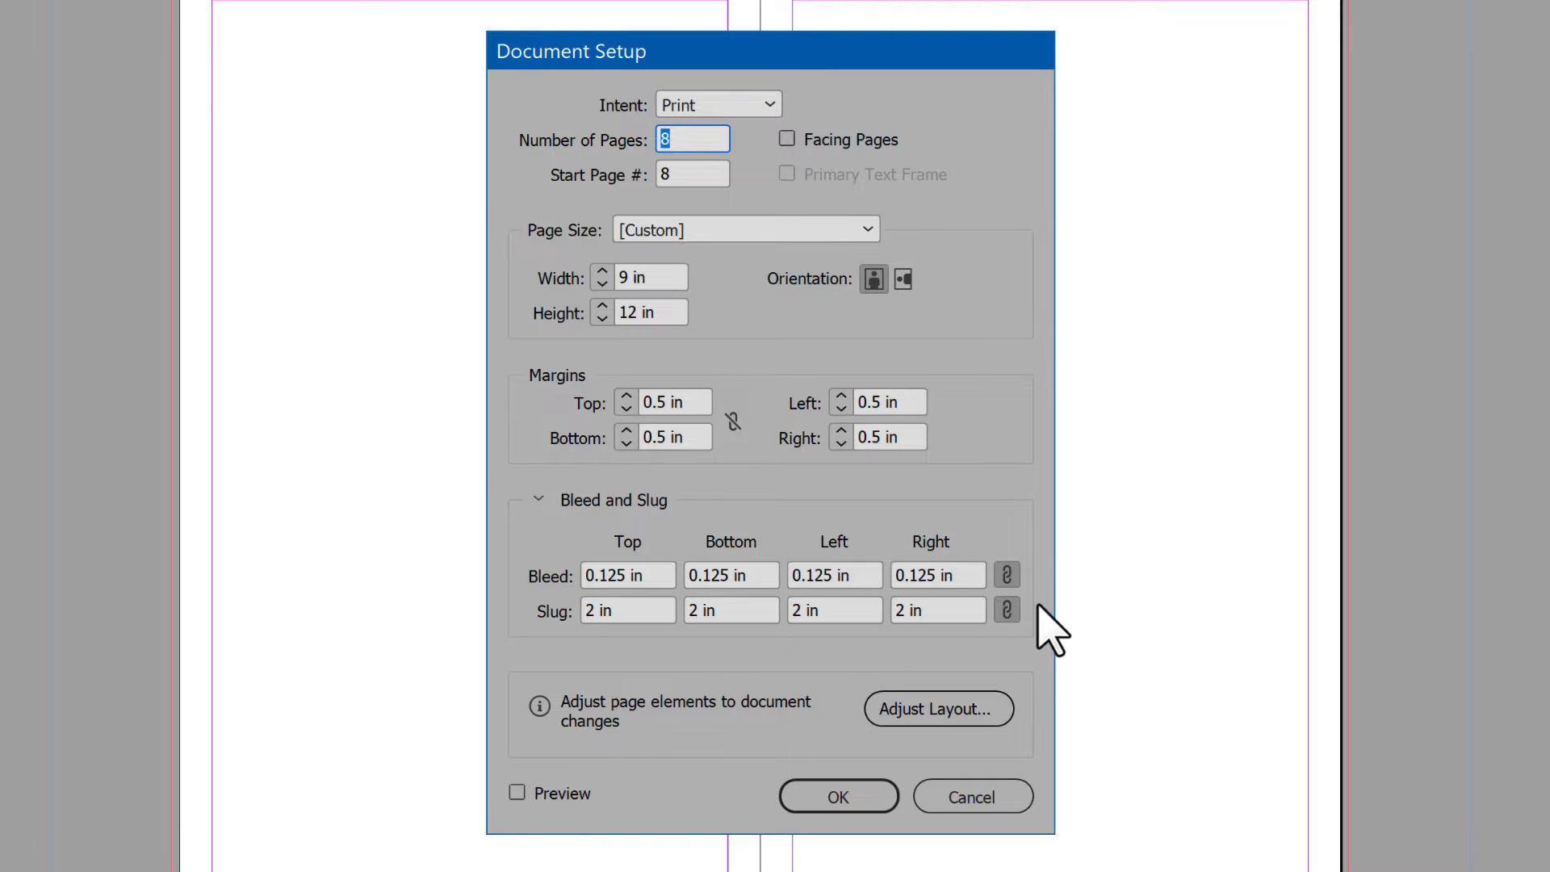
{"action": "key", "text": "Return"}
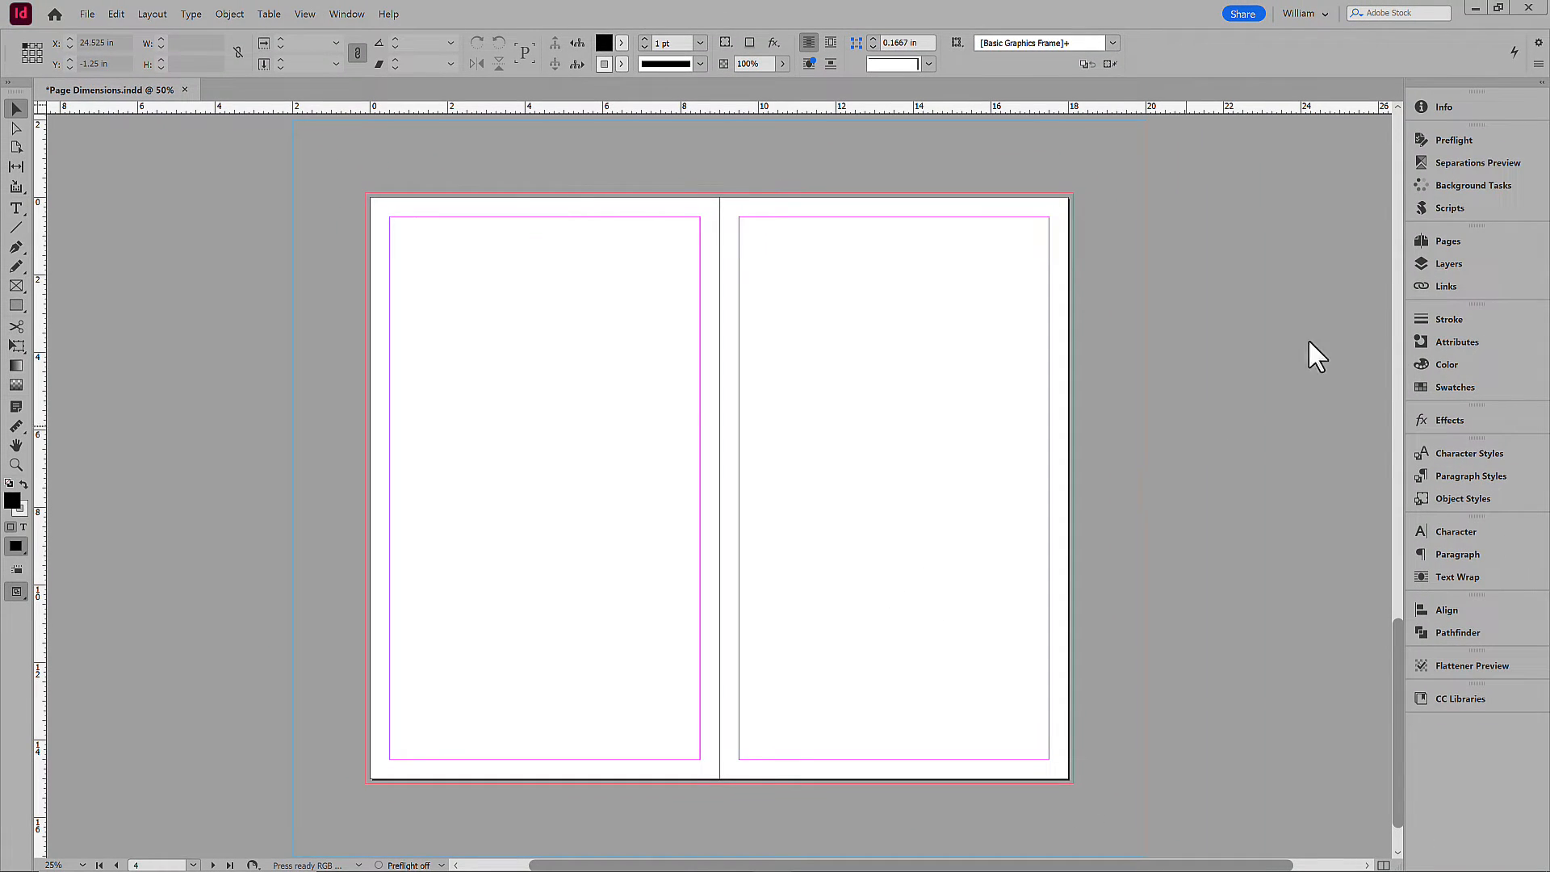
Run the Page Dimensions script on all pages, basing the live area on the Page margins
{"action": "left_click", "coordinate": [1451, 208]}
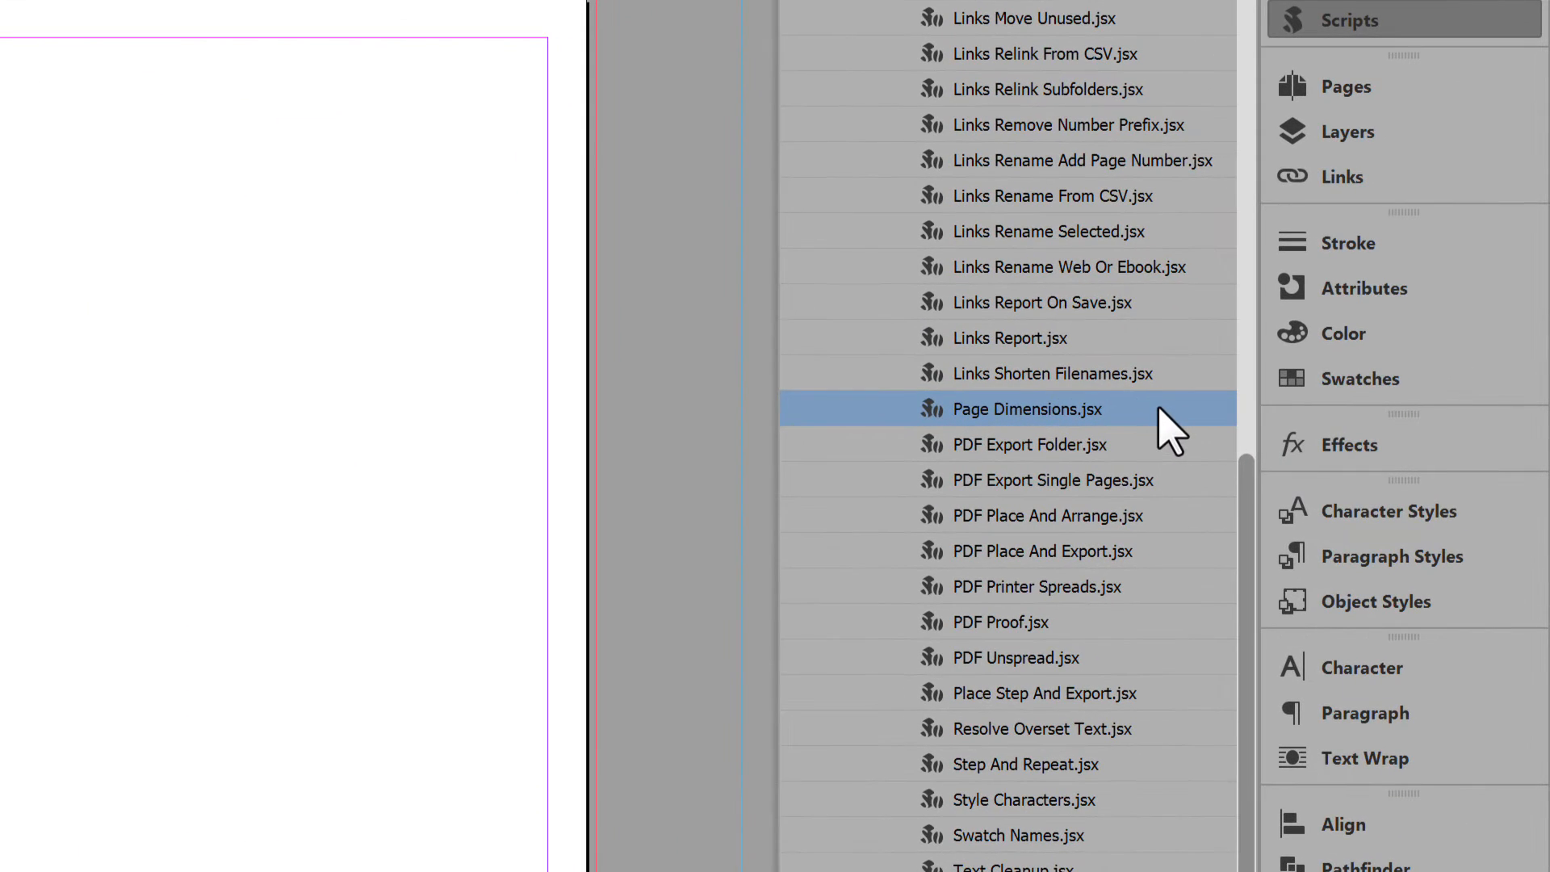
{"action": "double_click", "coordinate": [1016, 410]}
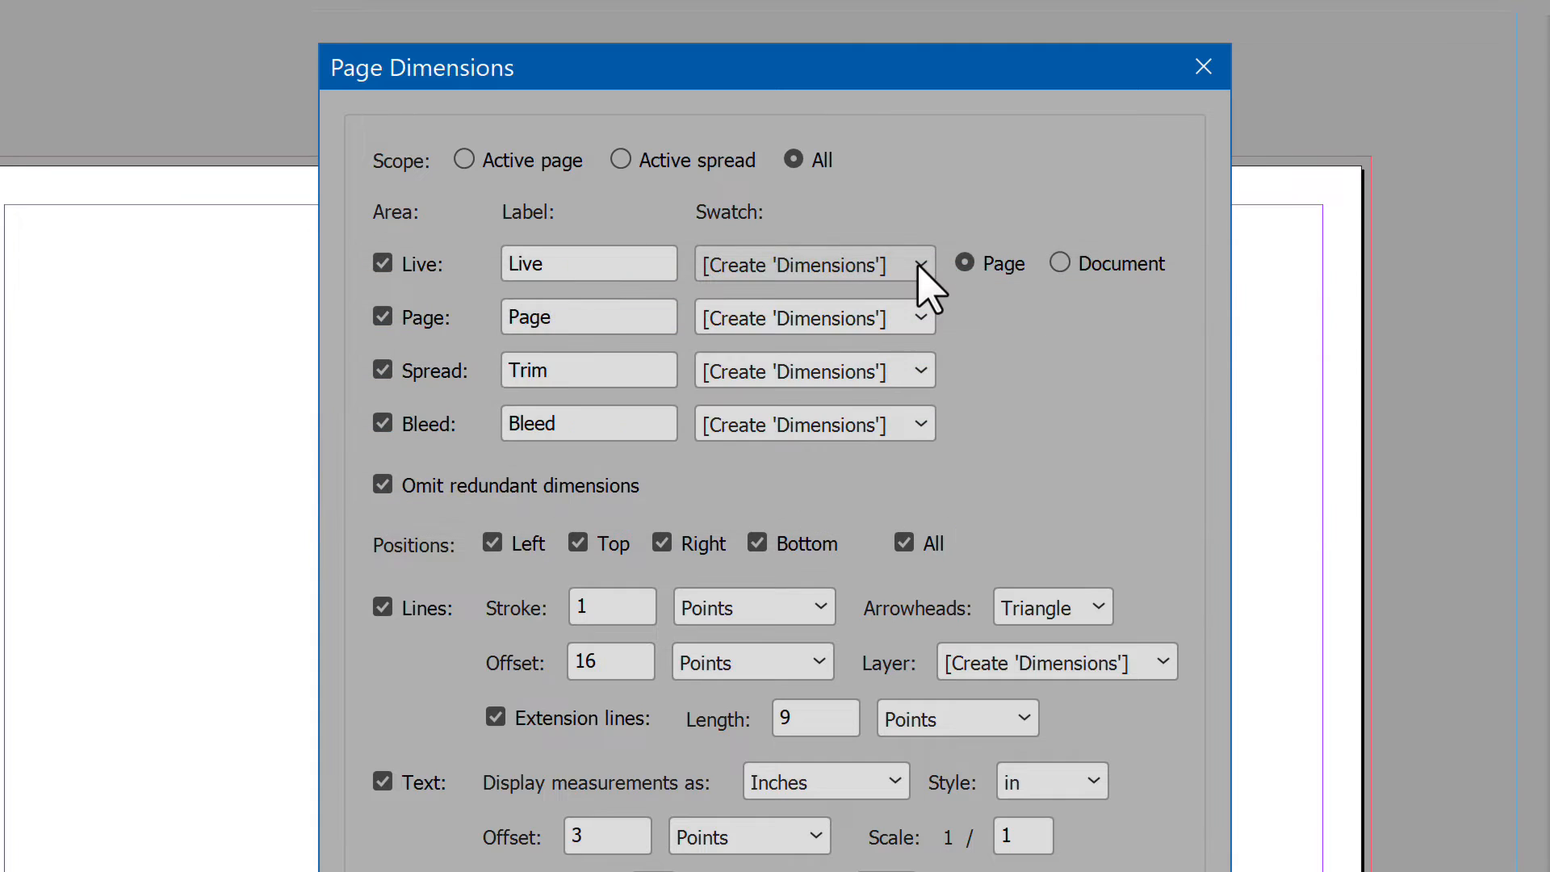
{"action": "left_click", "coordinate": [920, 267]}
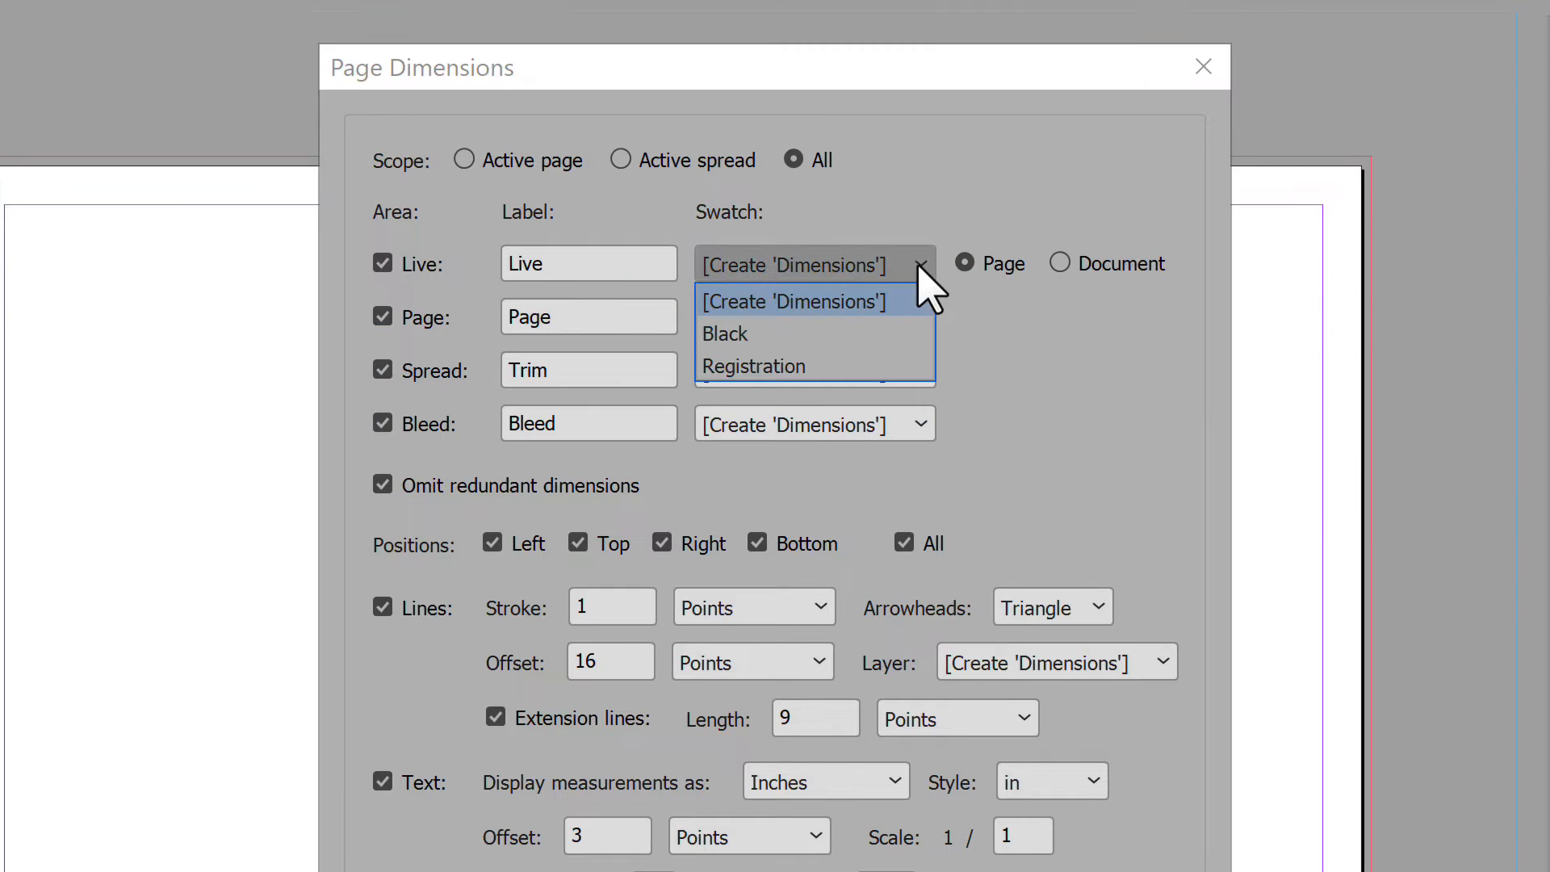
{"action": "left_click", "coordinate": [1007, 345]}
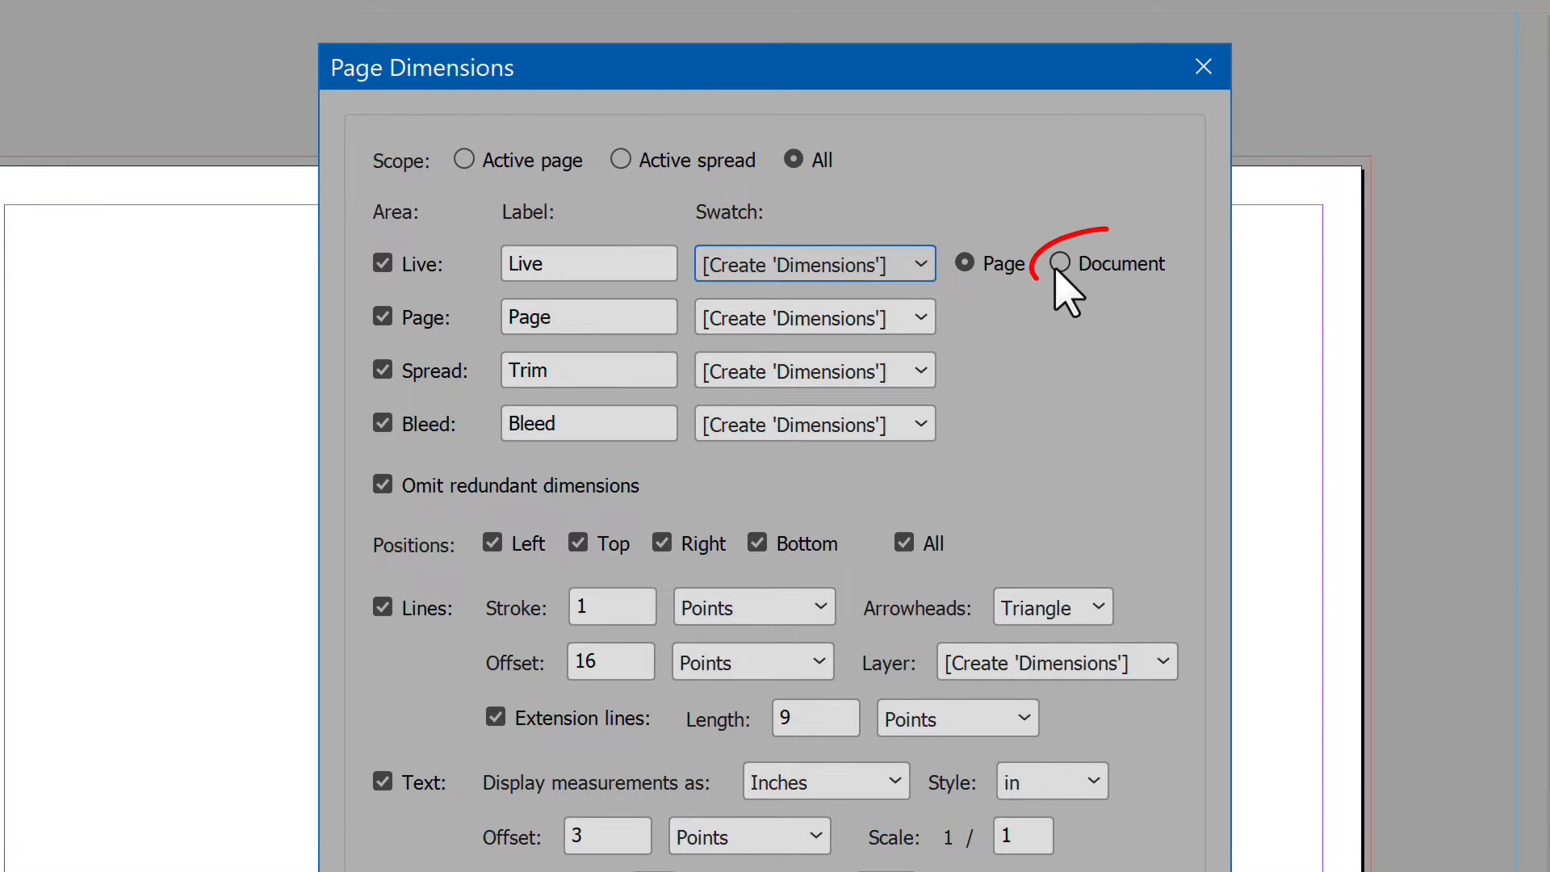
{"action": "left_click", "coordinate": [1059, 273]}
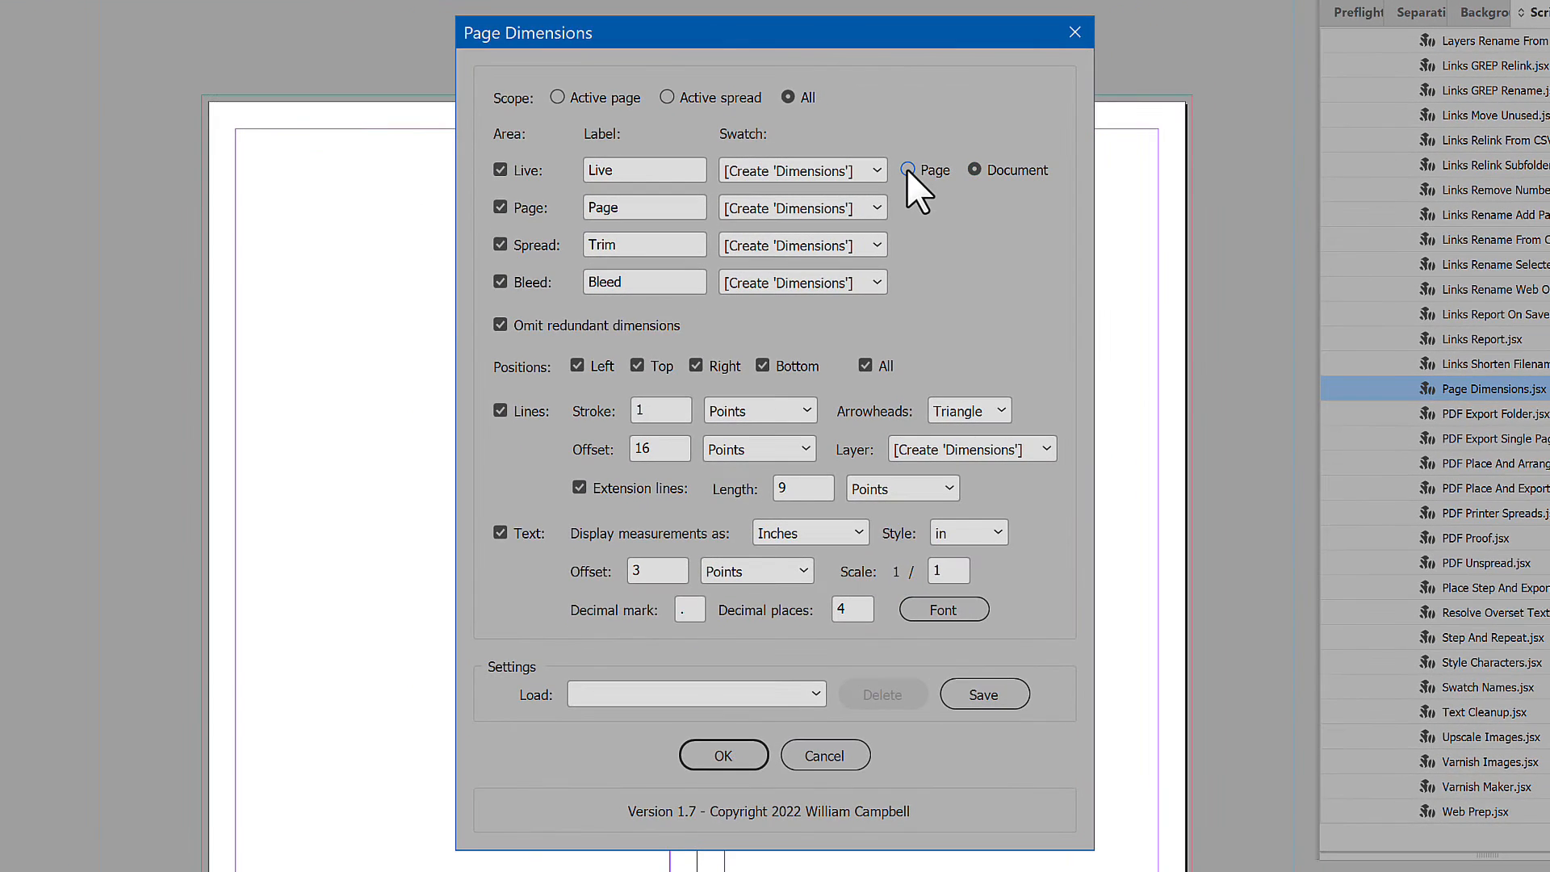
{"action": "left_click", "coordinate": [955, 245]}
{"action": "left_click", "coordinate": [723, 755]}
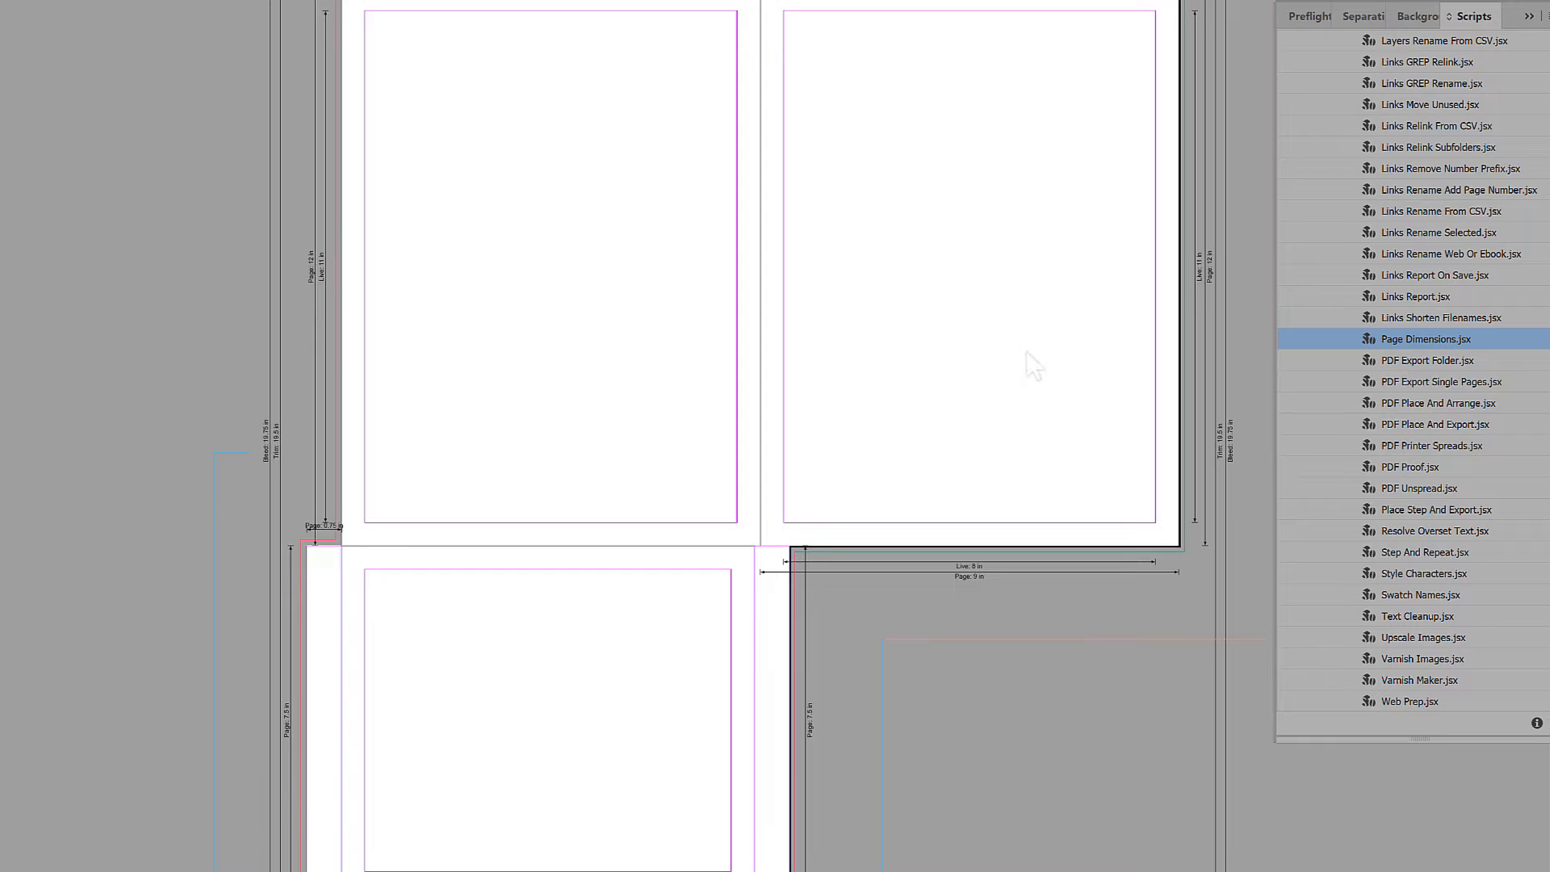
Inspect the generated dimensions and move the left page's vertical Live dimension into the page area
{"action": "scroll", "coordinate": [1012, 337], "scroll_direction": "up", "scroll_amount": 5}
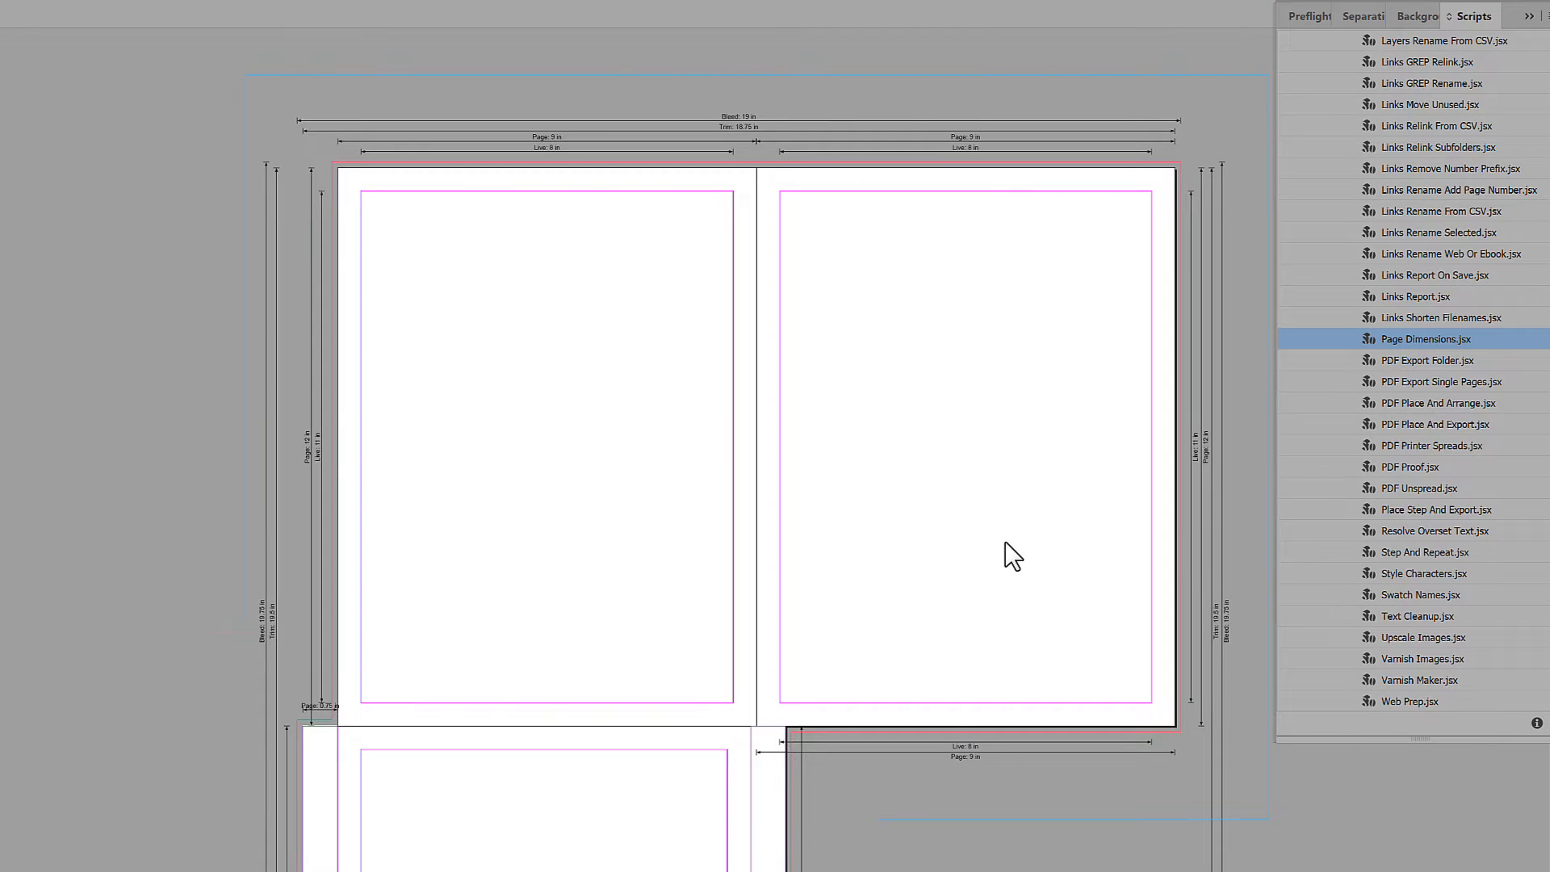
{"action": "scroll", "coordinate": [1014, 560], "scroll_direction": "down", "scroll_amount": 10}
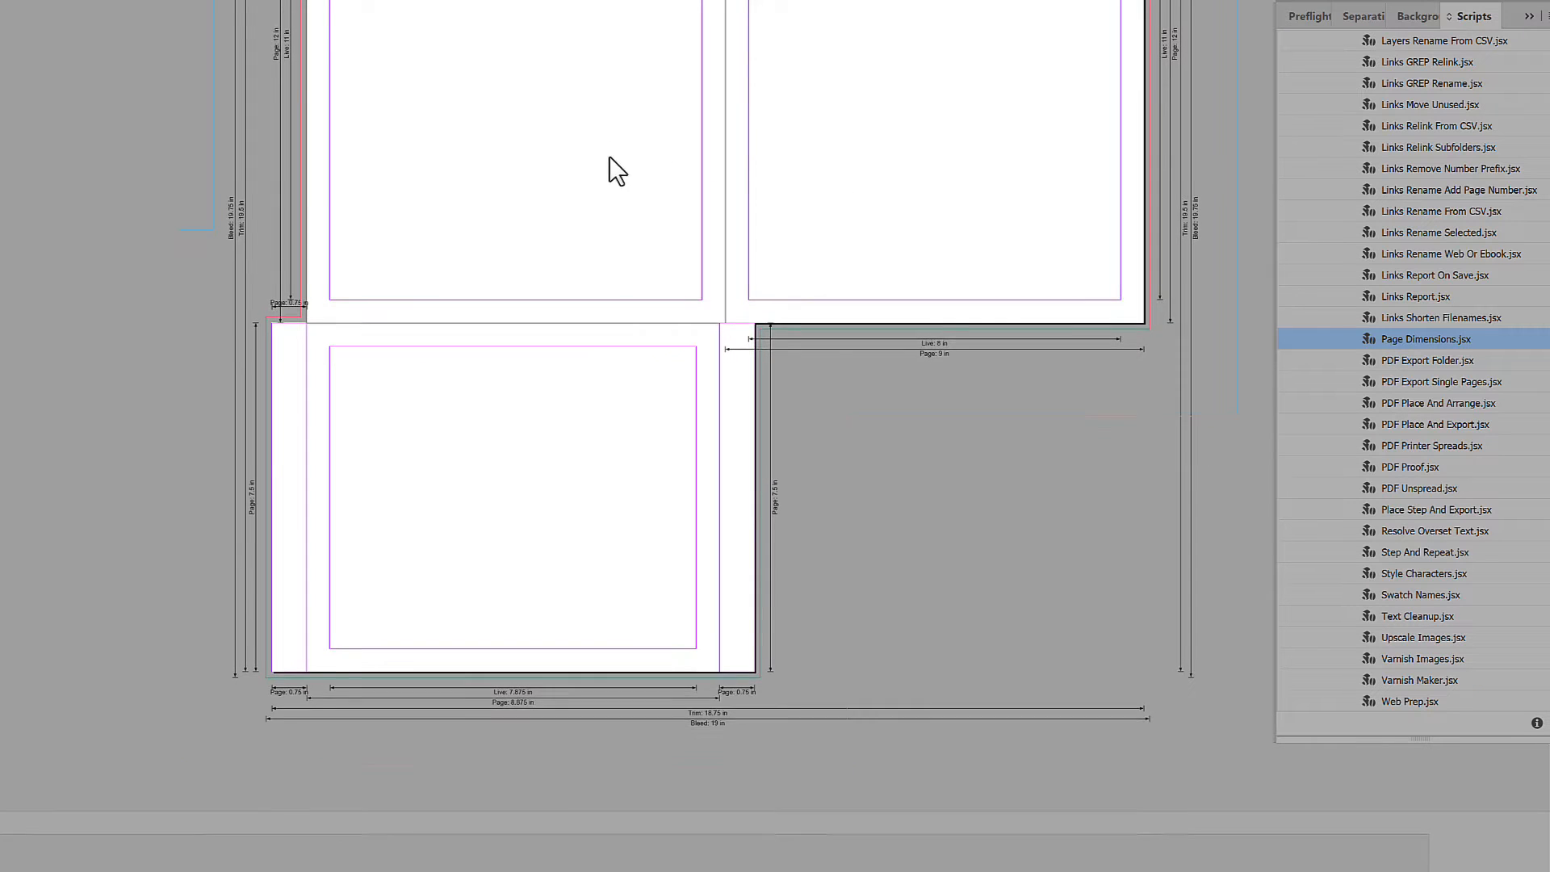
{"action": "left_click_drag", "start_coordinate": [609, 156], "coordinate": [704, 417]}
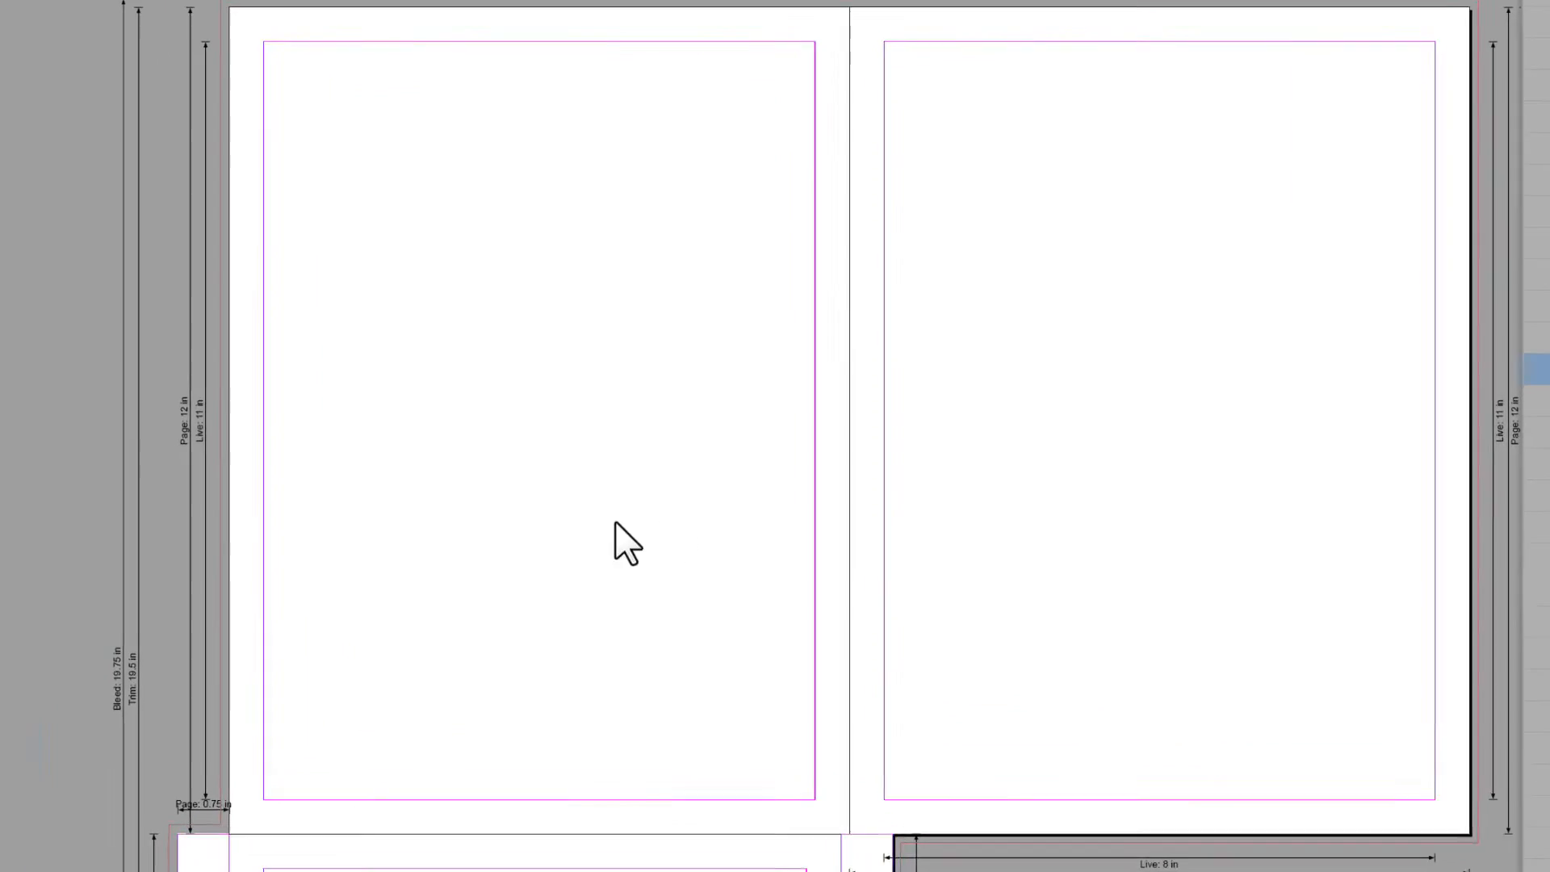
{"action": "left_click", "coordinate": [179, 450]}
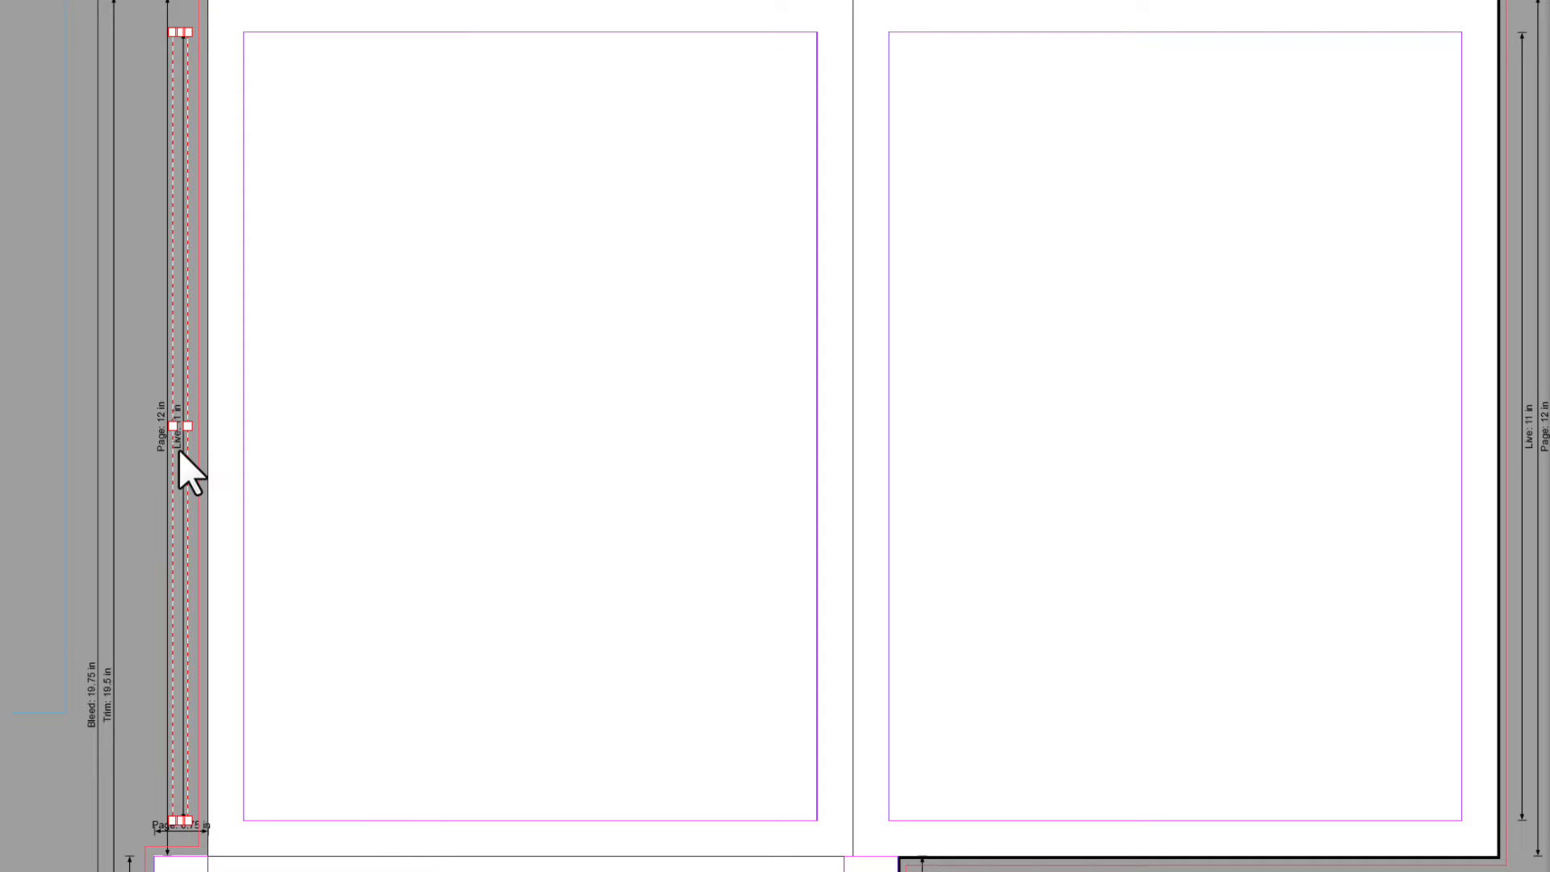
{"action": "left_click_drag", "start_coordinate": [179, 450], "coordinate": [472, 477]}
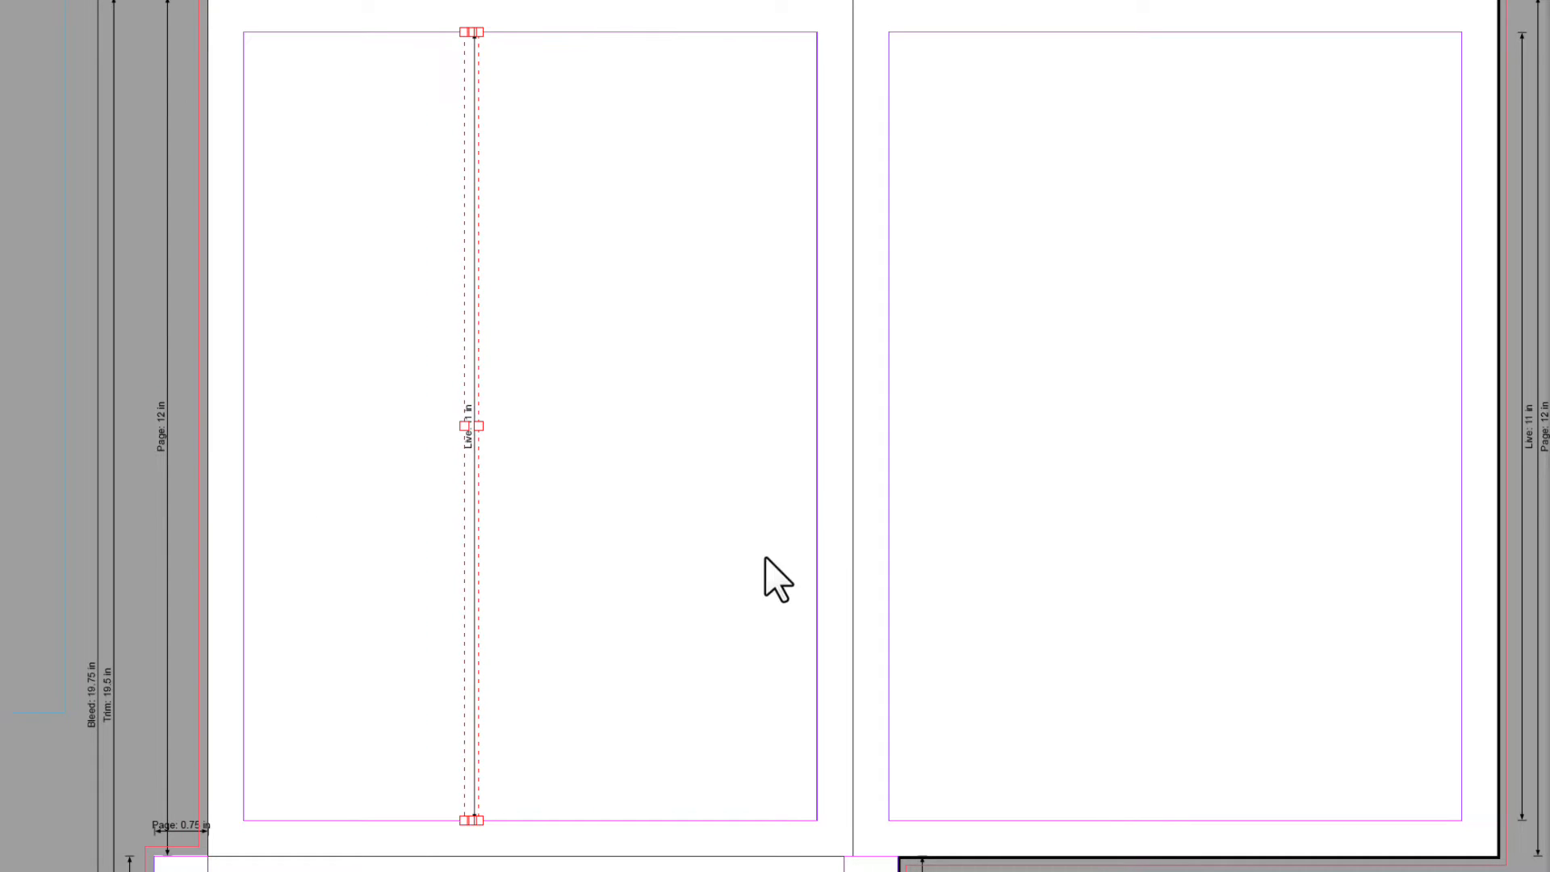
Undo the dimension's move and the whole Page Dimensions run
{"action": "key", "text": "ctrl+z"}
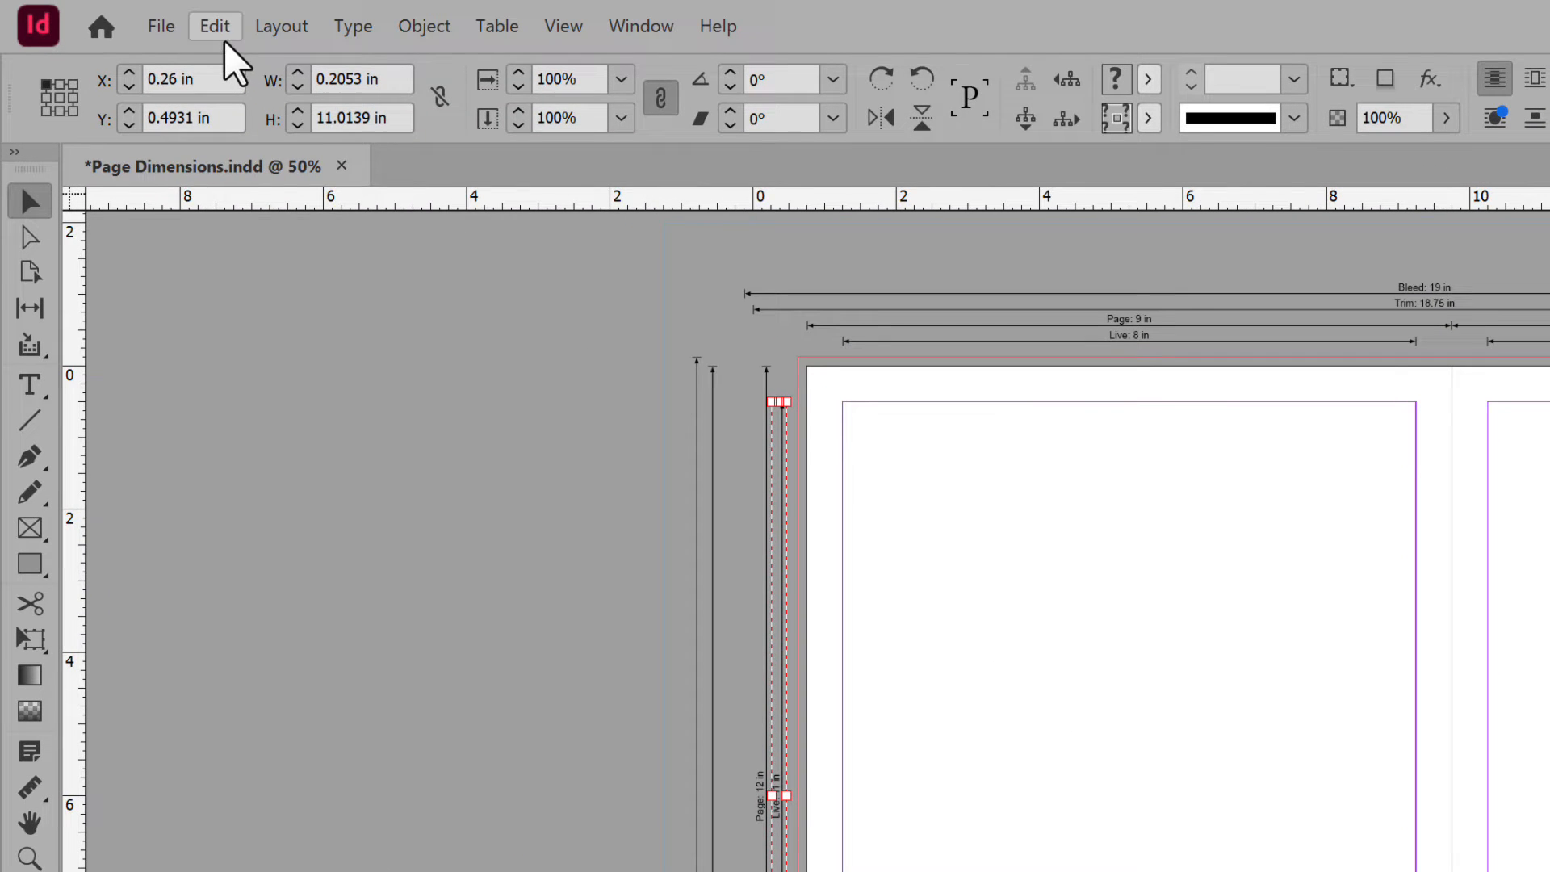
{"action": "left_click", "coordinate": [223, 37]}
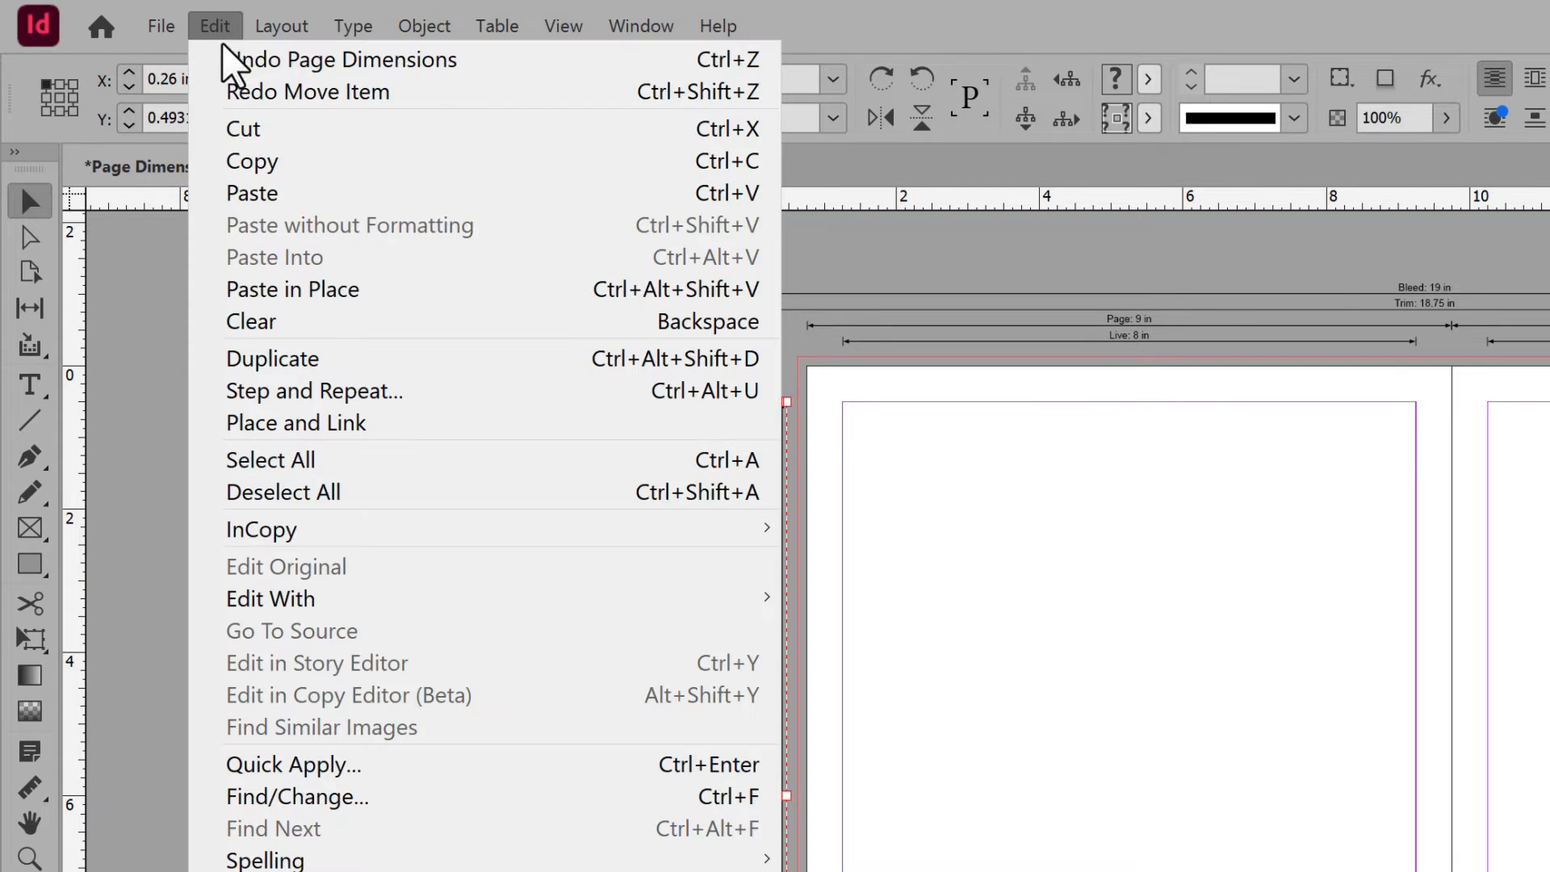
{"action": "left_click", "coordinate": [504, 61]}
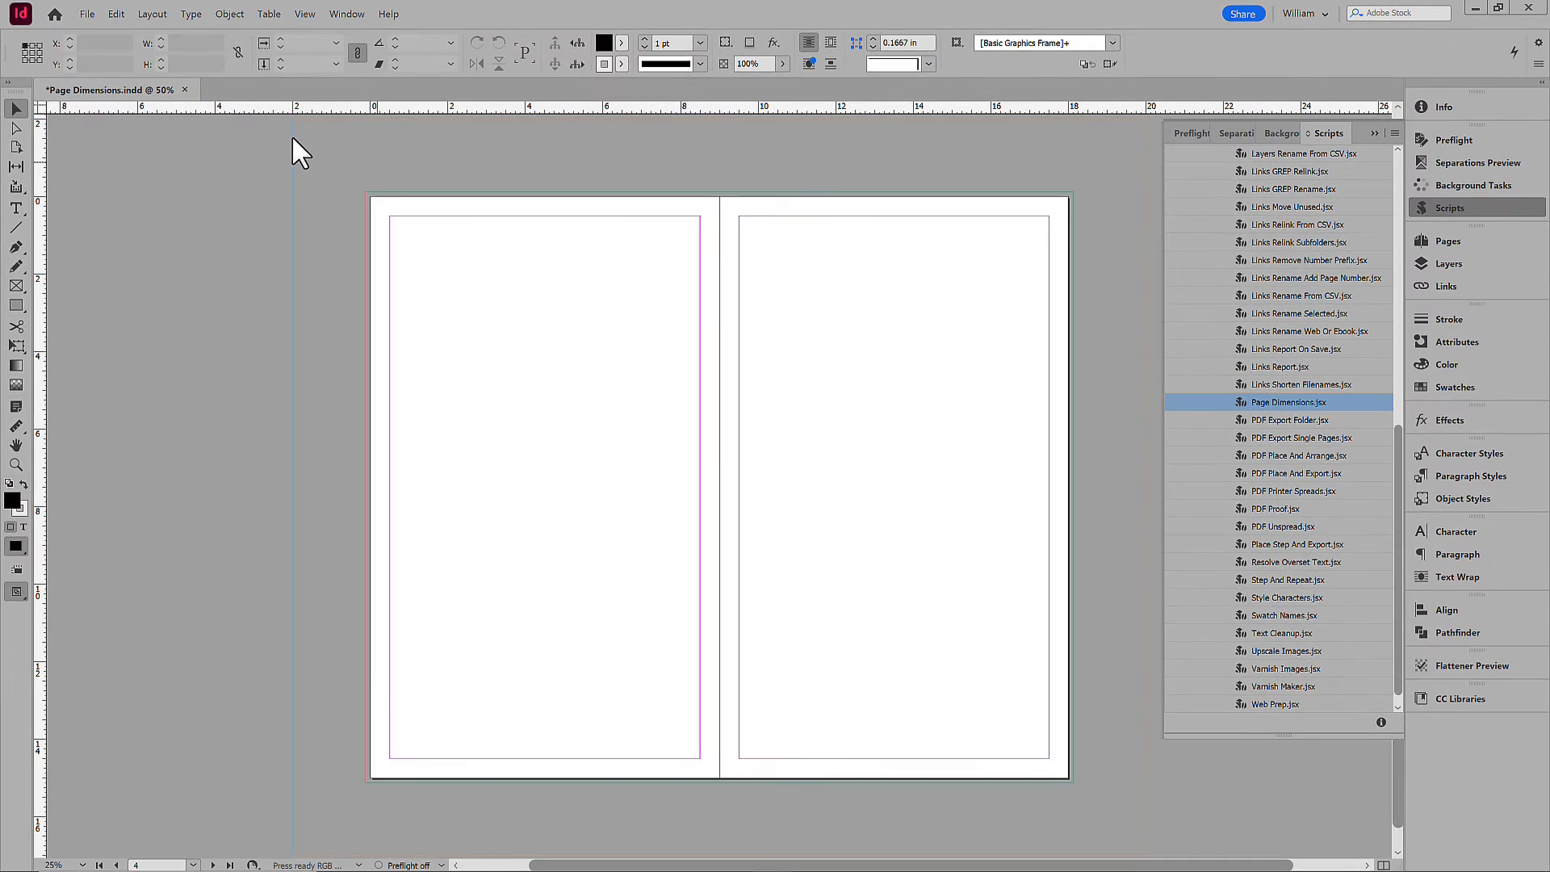
Set the document's bleed to 0 in on all sides in the document setup
{"action": "left_click", "coordinate": [87, 14]}
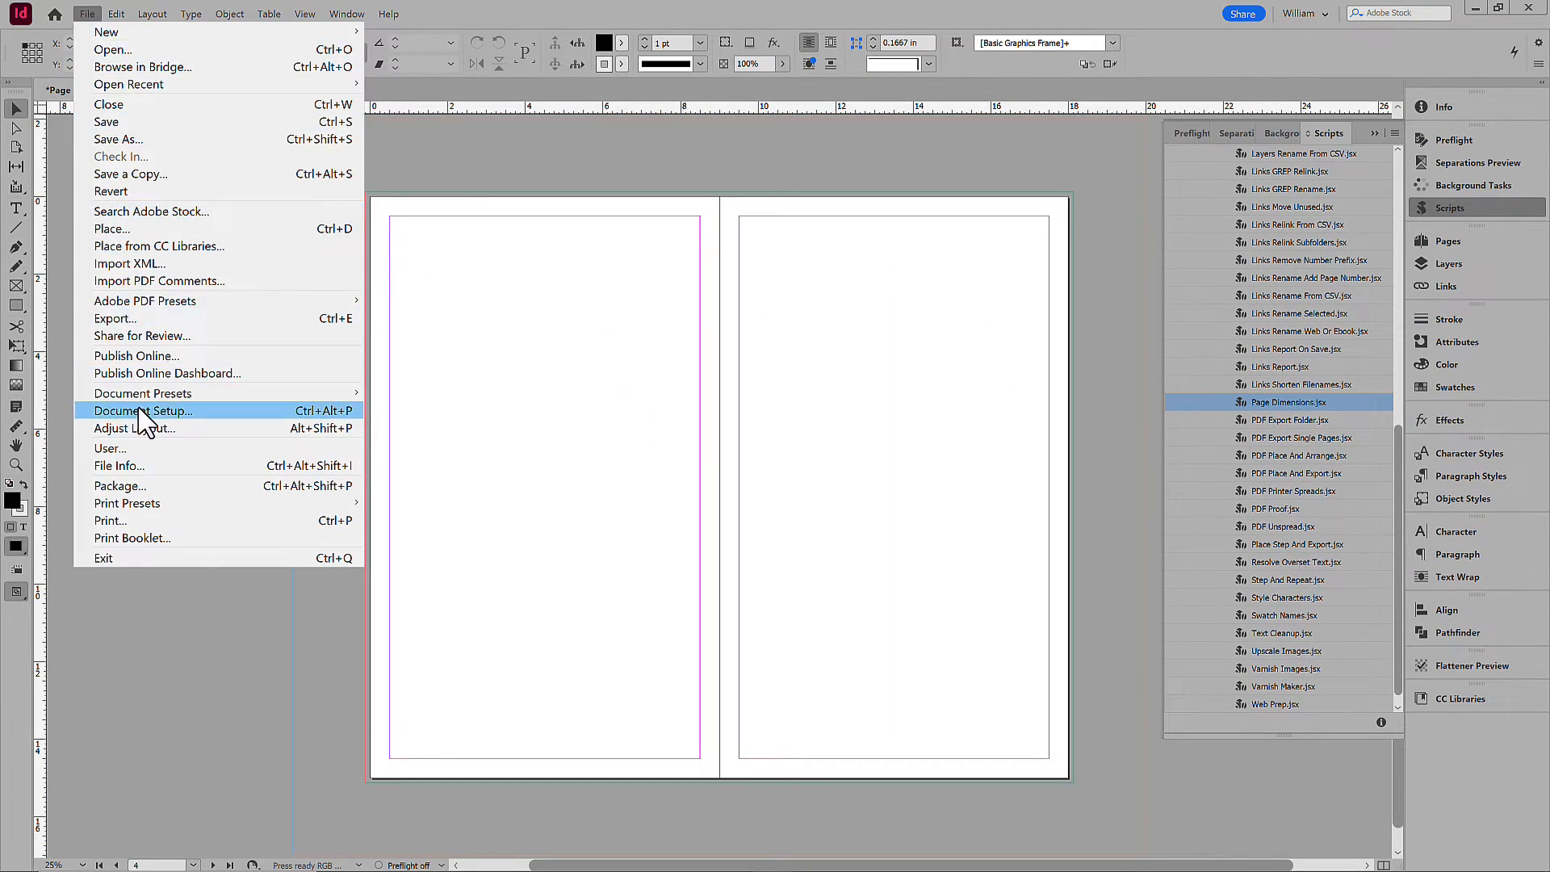
{"action": "left_click", "coordinate": [137, 410]}
{"action": "double_click", "coordinate": [639, 561]}
{"action": "type", "text": "0"}
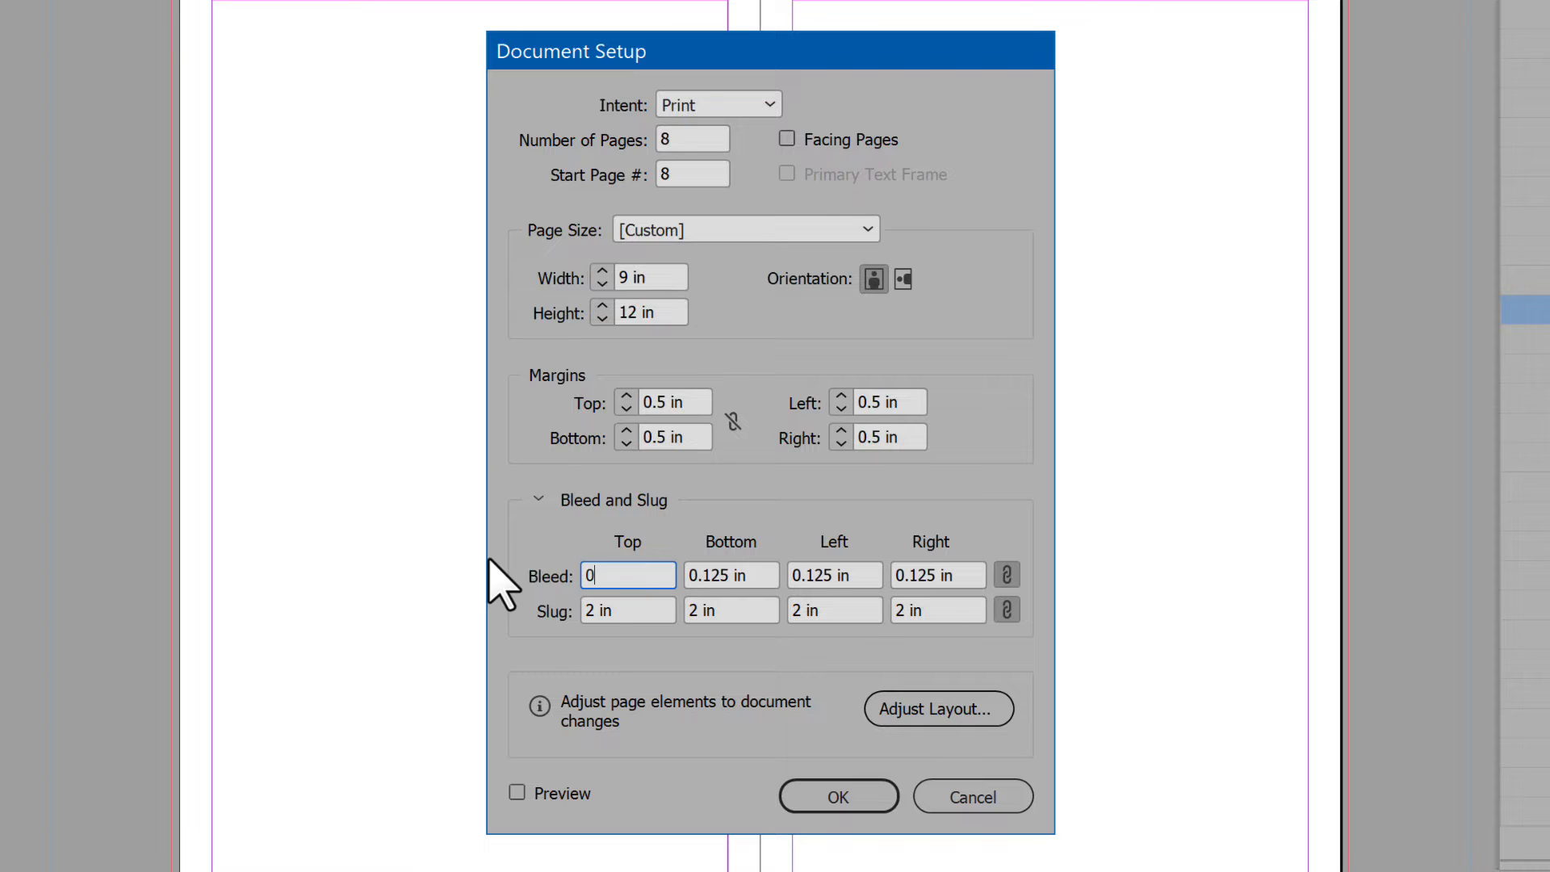
{"action": "key", "text": "Tab"}
{"action": "key", "text": "Return"}
Run the Page Dimensions script on the active spread with Omit redundant dimensions turned off
{"action": "double_click", "coordinate": [1526, 309]}
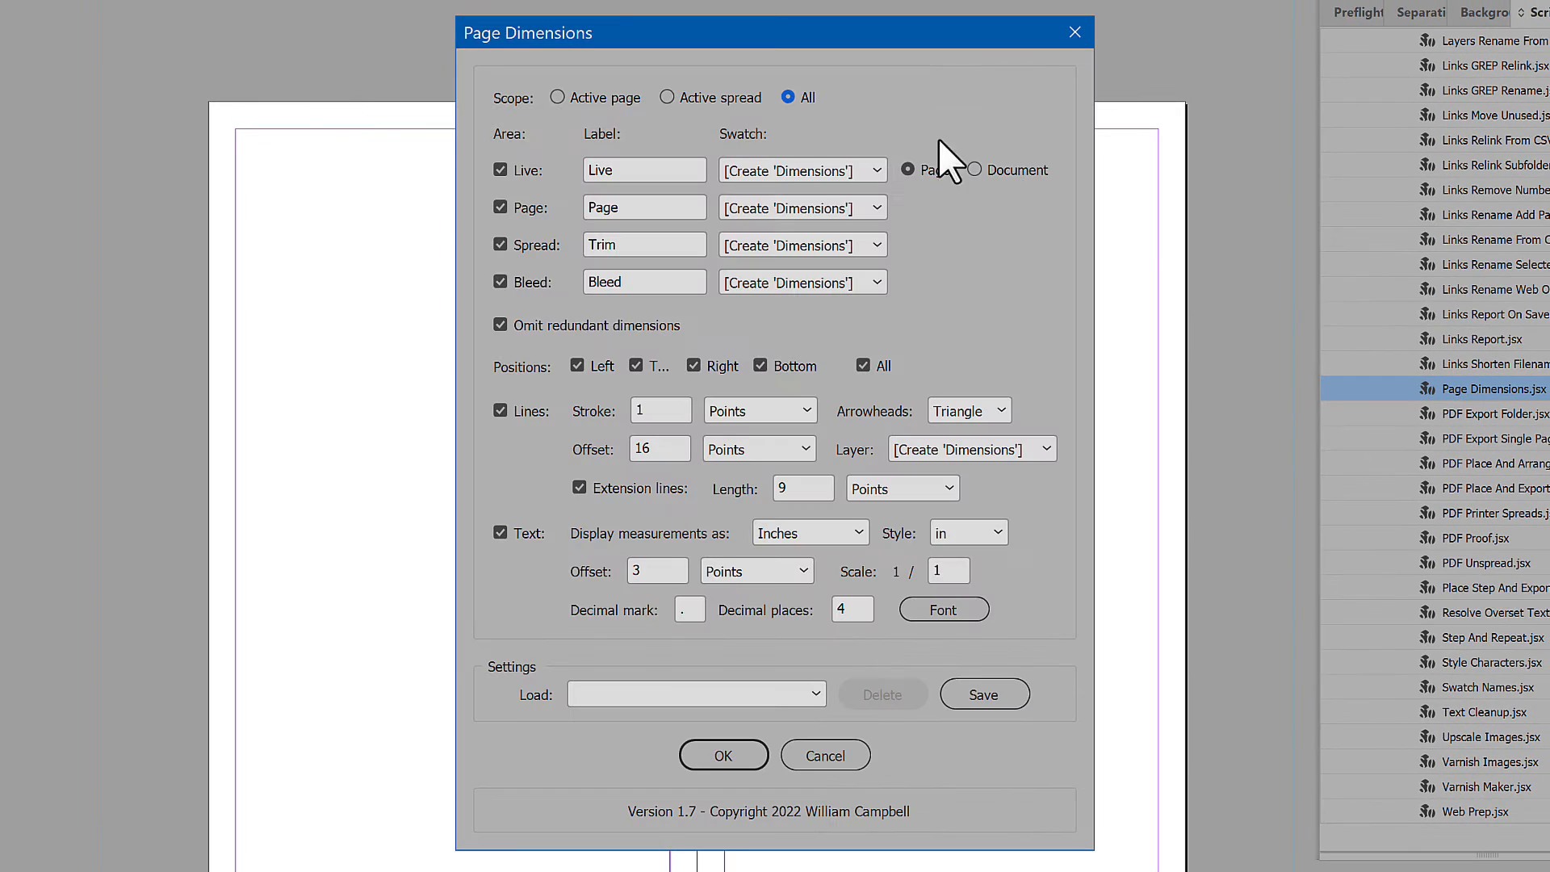
{"action": "left_click", "coordinate": [668, 97]}
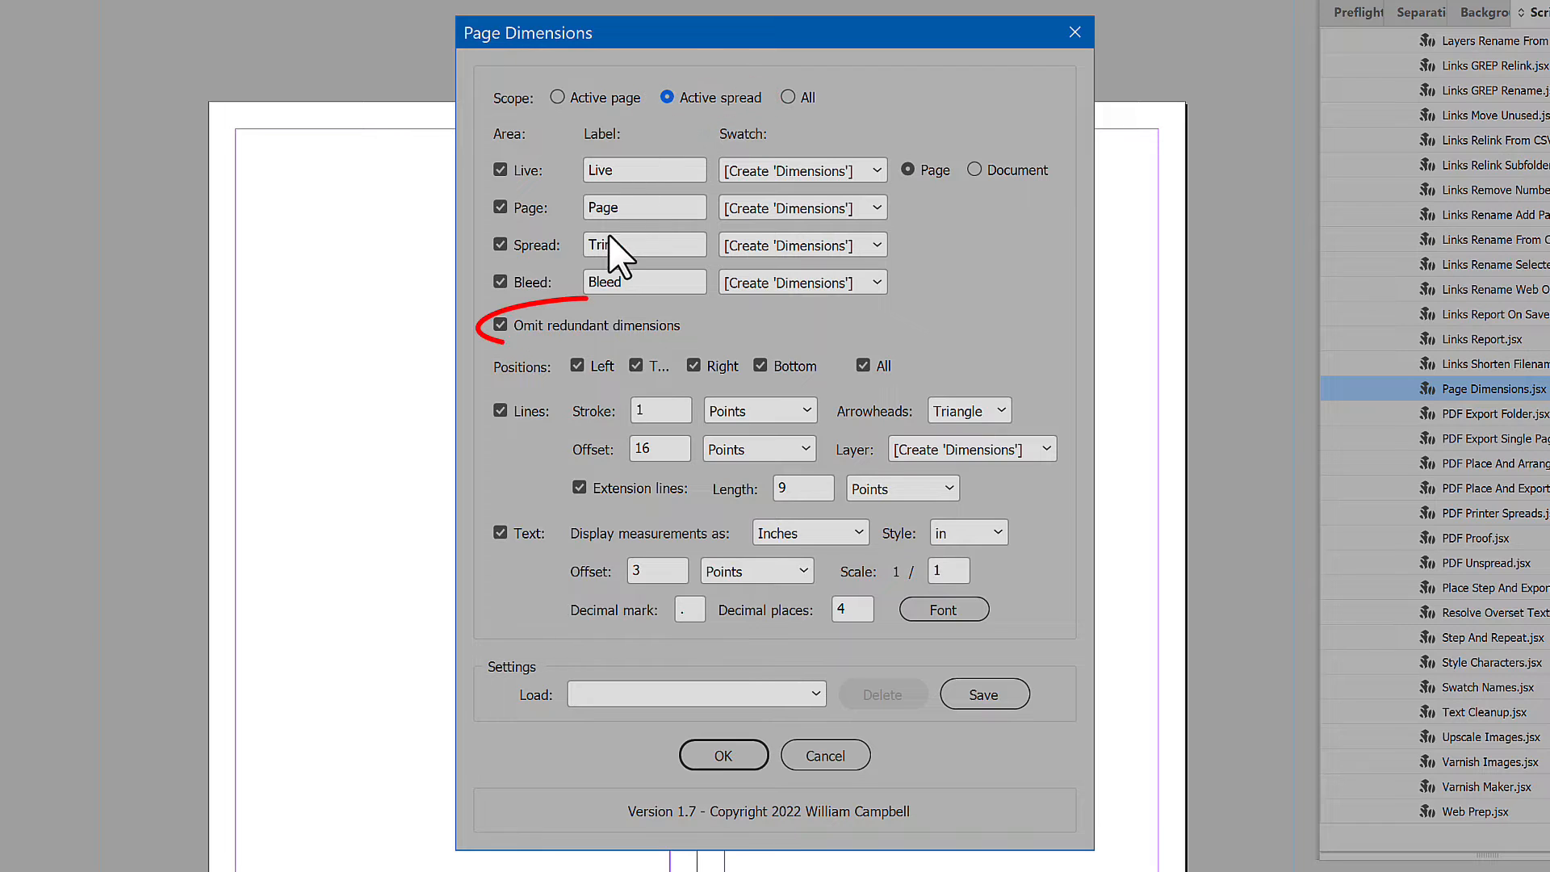
{"action": "left_click", "coordinate": [587, 331]}
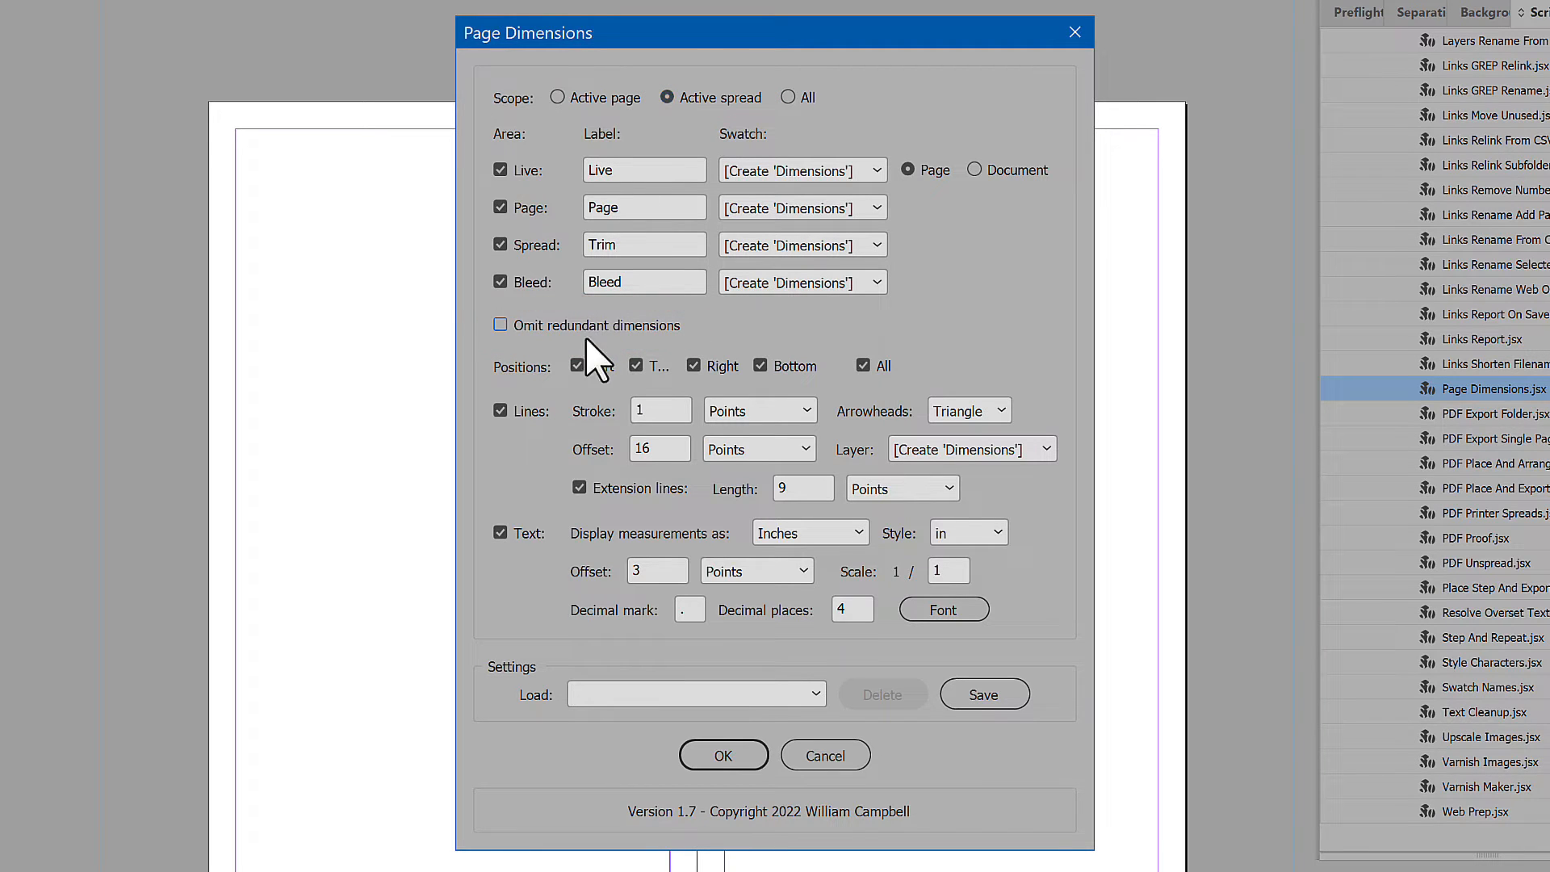
{"action": "left_click", "coordinate": [712, 755]}
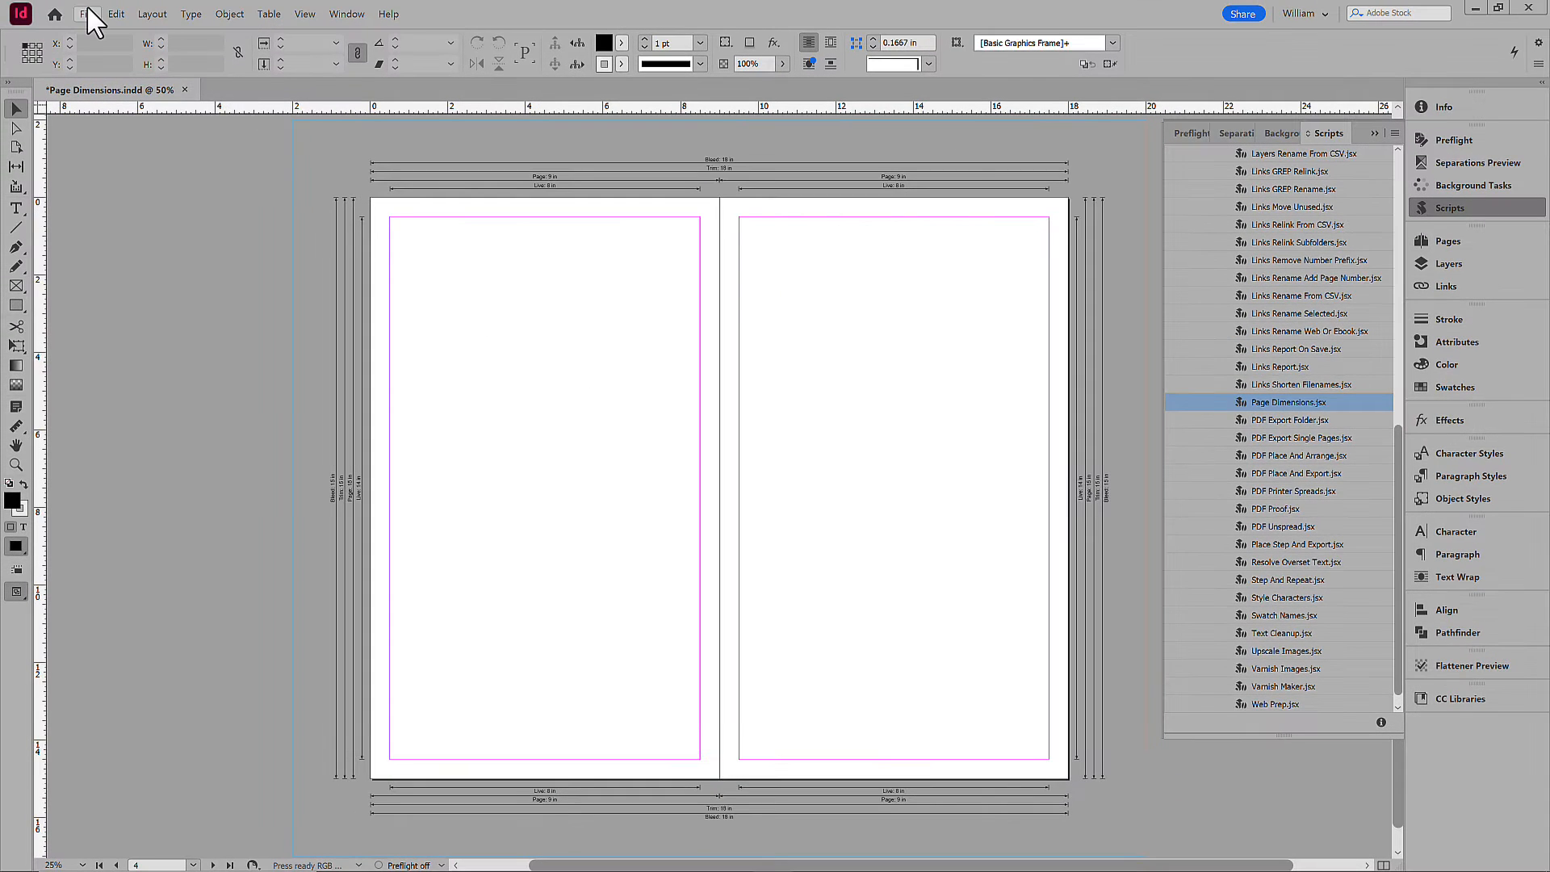
Check the document-wide margin values in the document setup and accept the dialog
{"action": "left_click", "coordinate": [87, 14]}
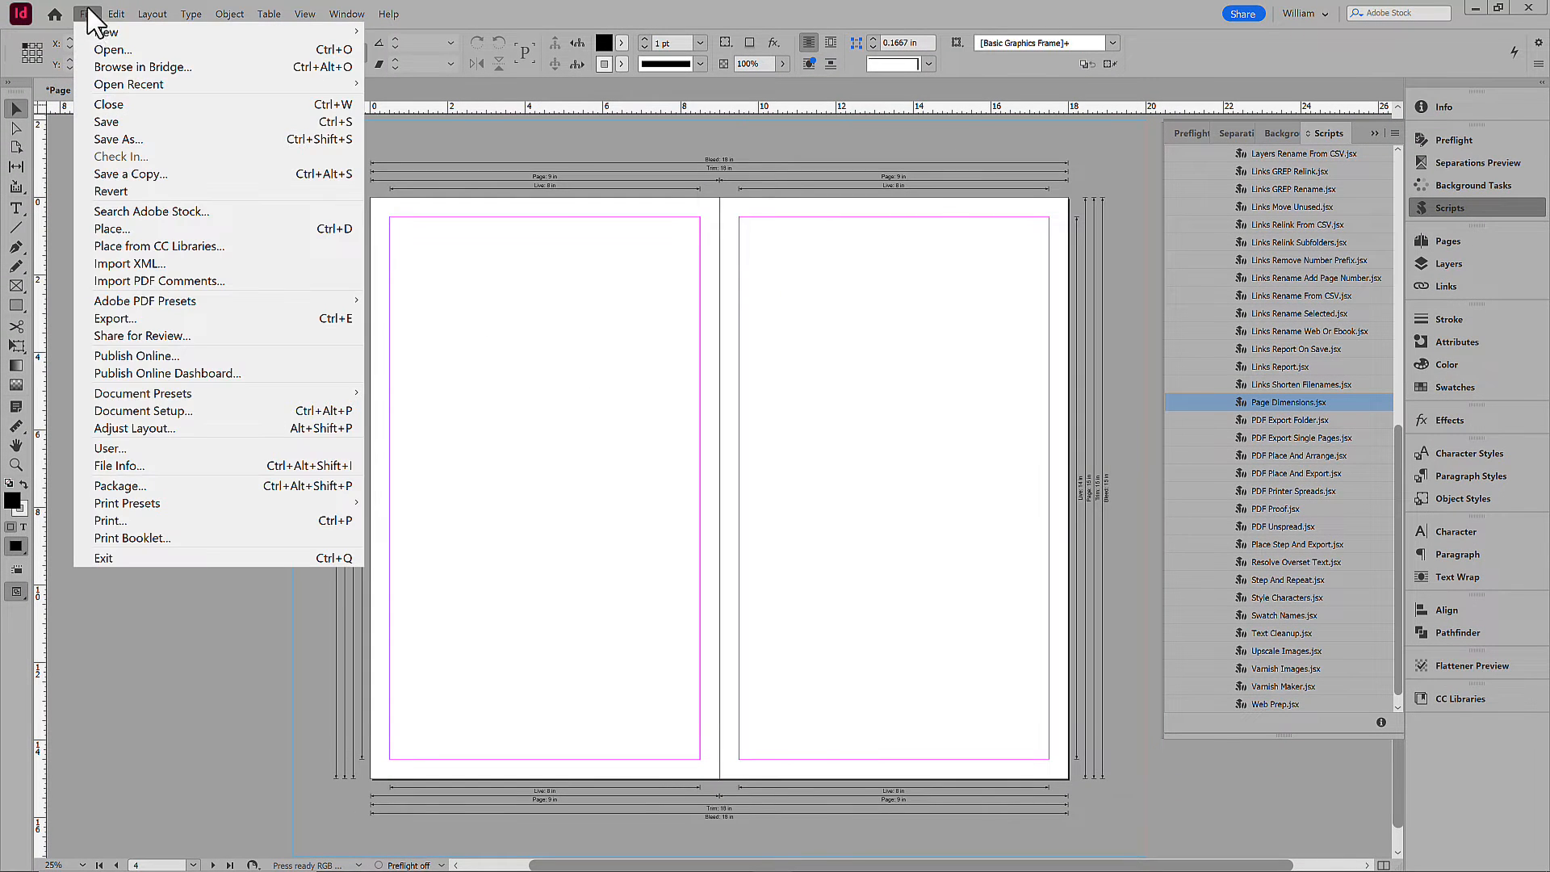
{"action": "left_click", "coordinate": [172, 410]}
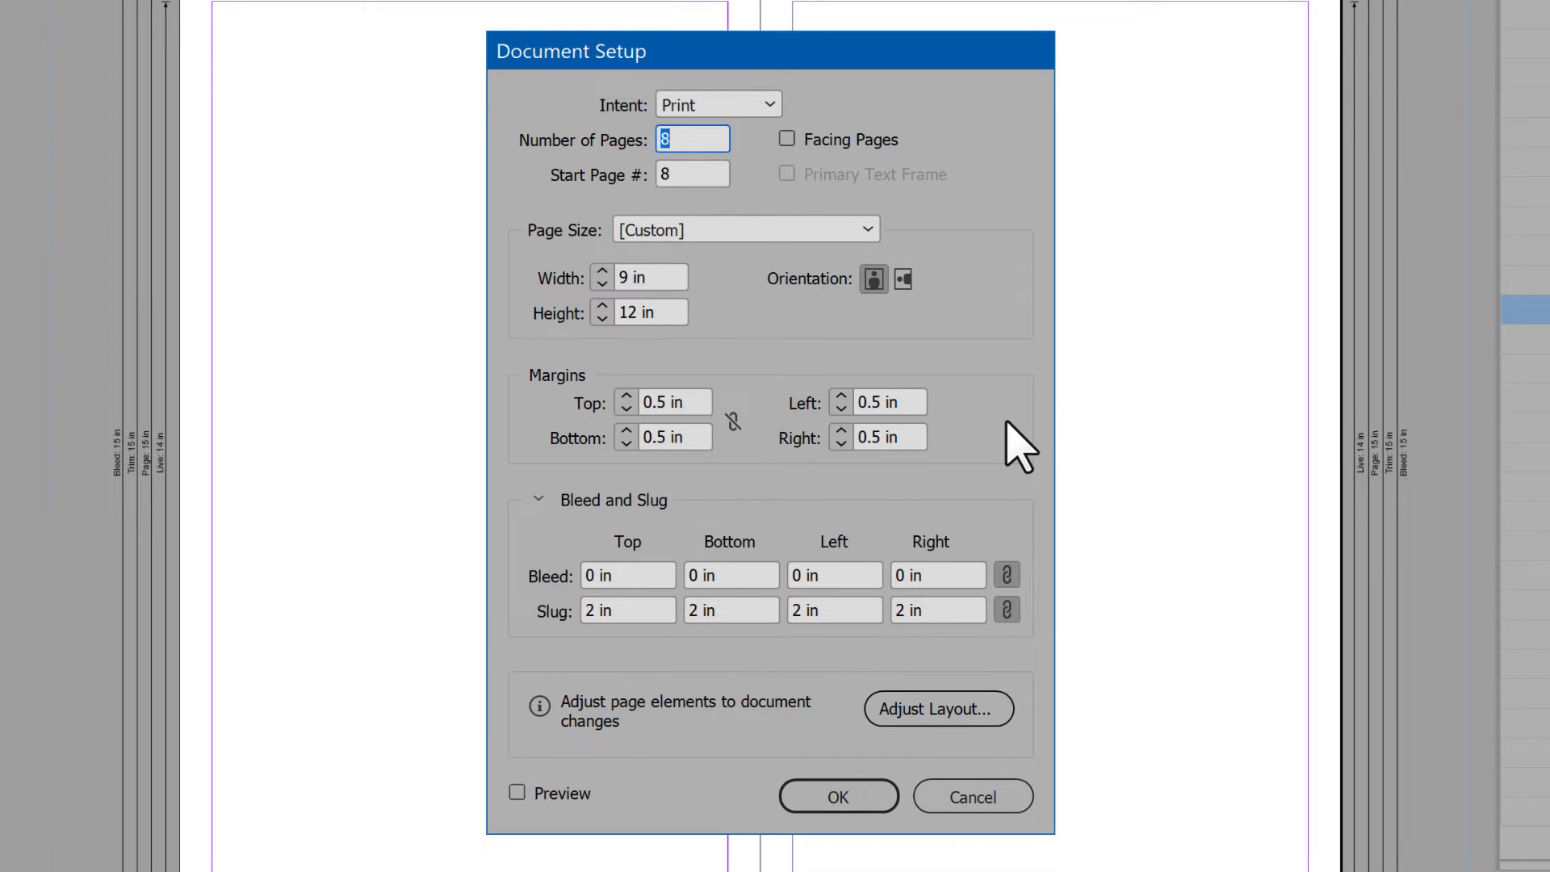
{"action": "key", "text": "Return"}
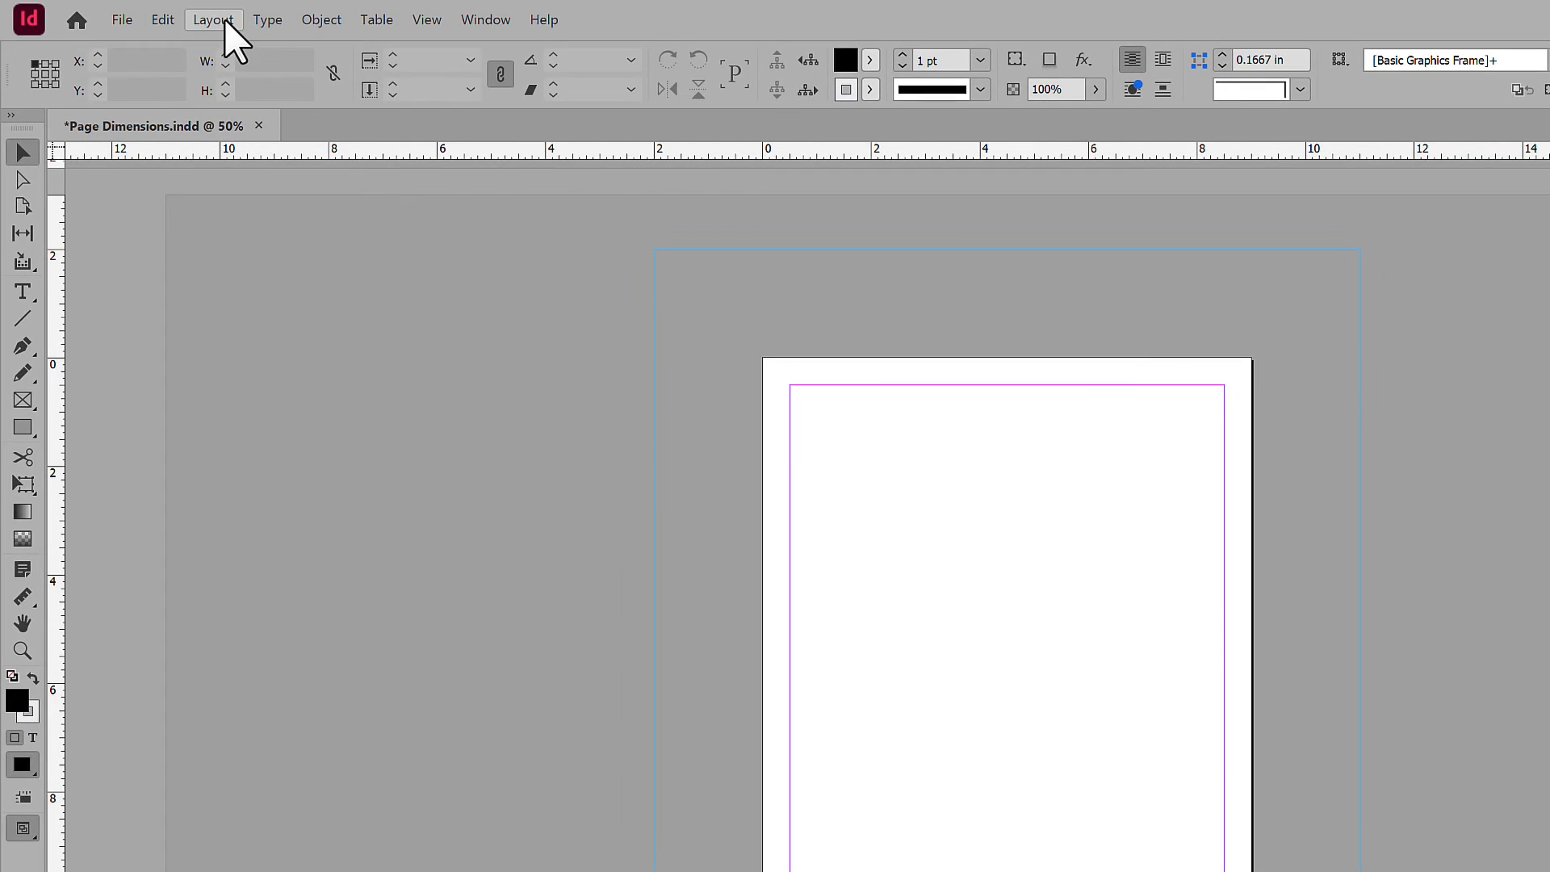
Set all four margins of the single page to 1 in
{"action": "left_click", "coordinate": [225, 22]}
{"action": "left_click", "coordinate": [260, 67]}
{"action": "key", "text": "Tab"}
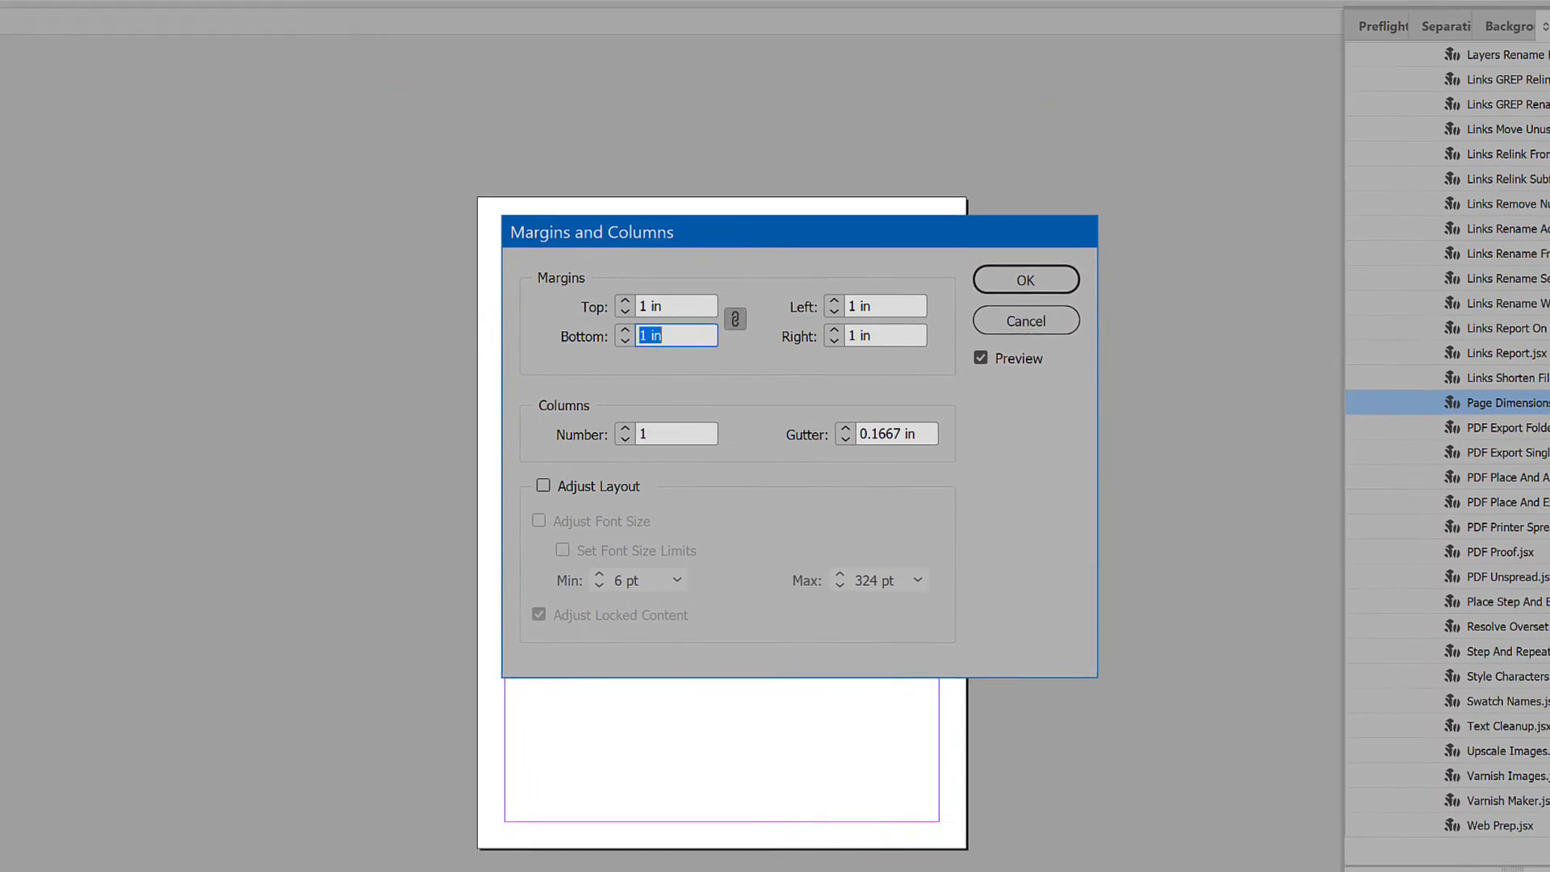
{"action": "left_click", "coordinate": [1019, 272]}
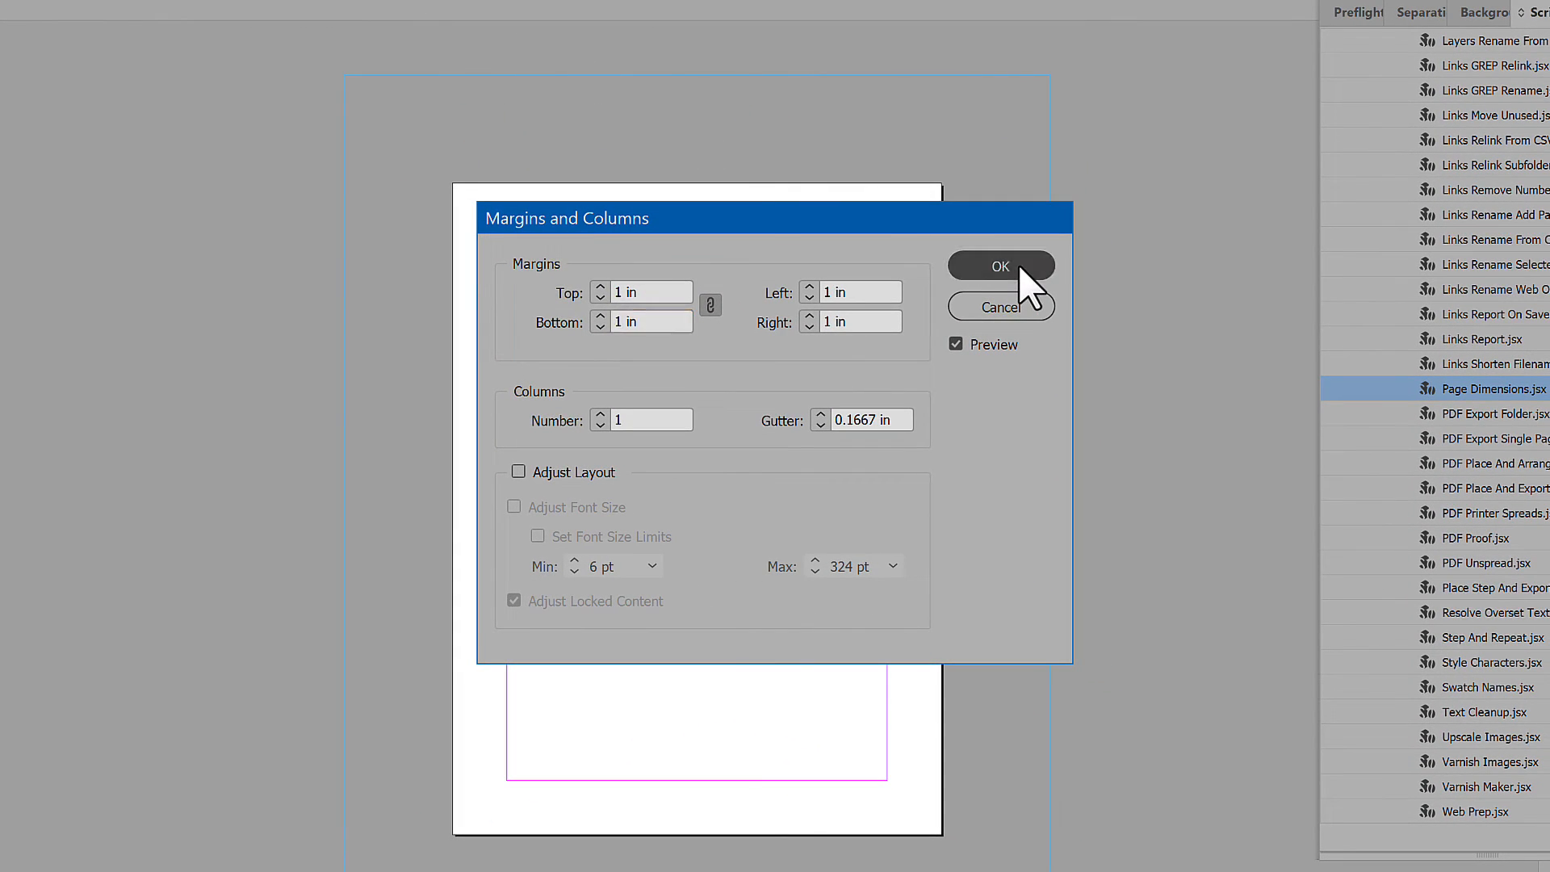
Run the Page Dimensions script on the active spread, basing the live area on the Document margins
{"action": "double_click", "coordinate": [1450, 389]}
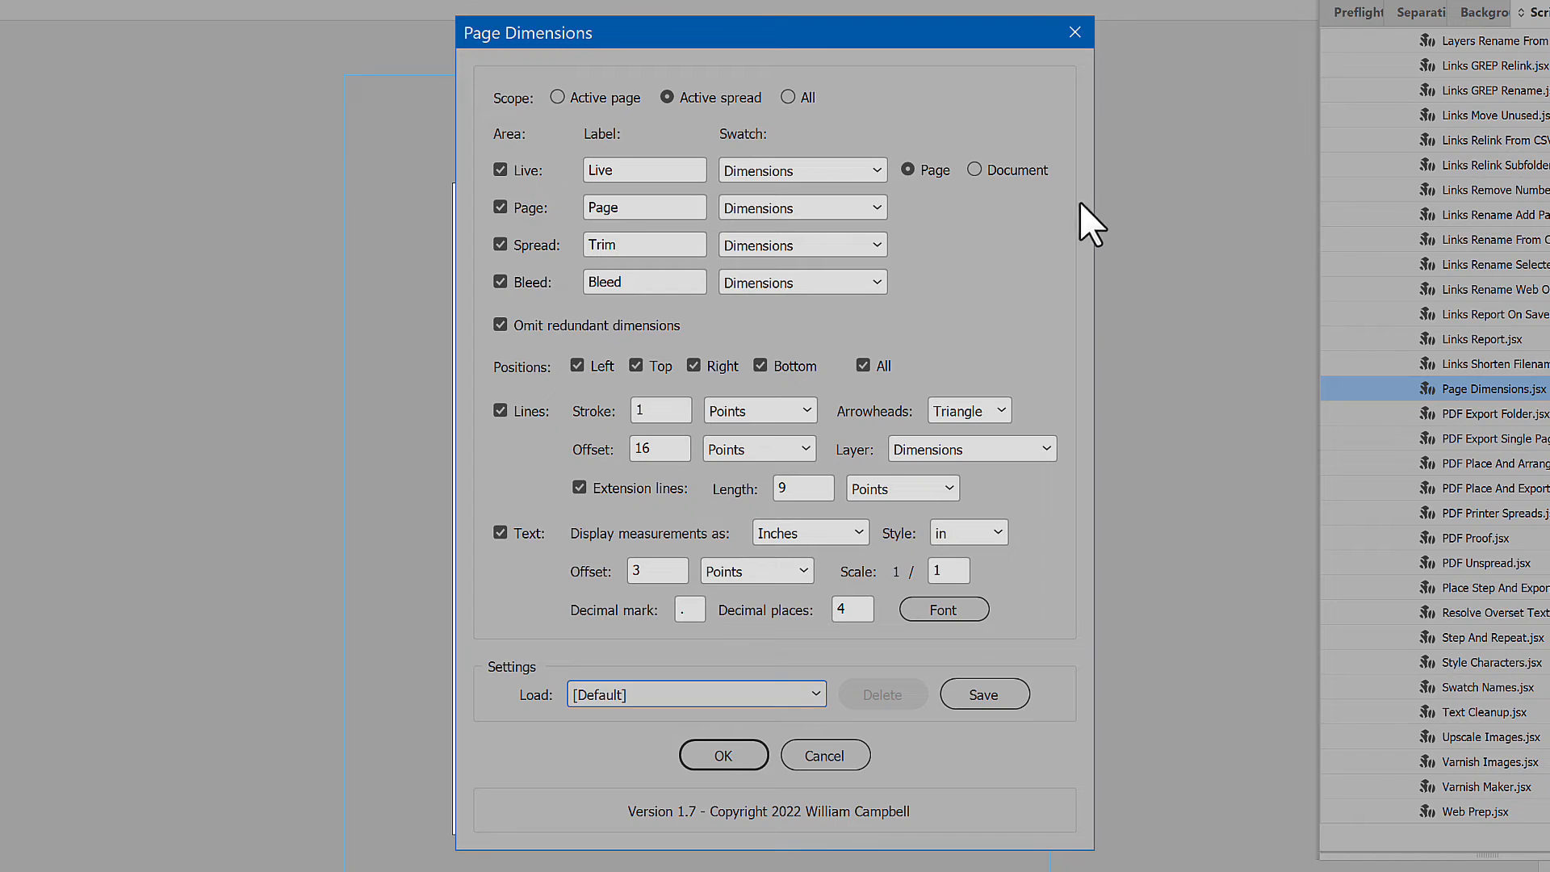
{"action": "left_click", "coordinate": [976, 169]}
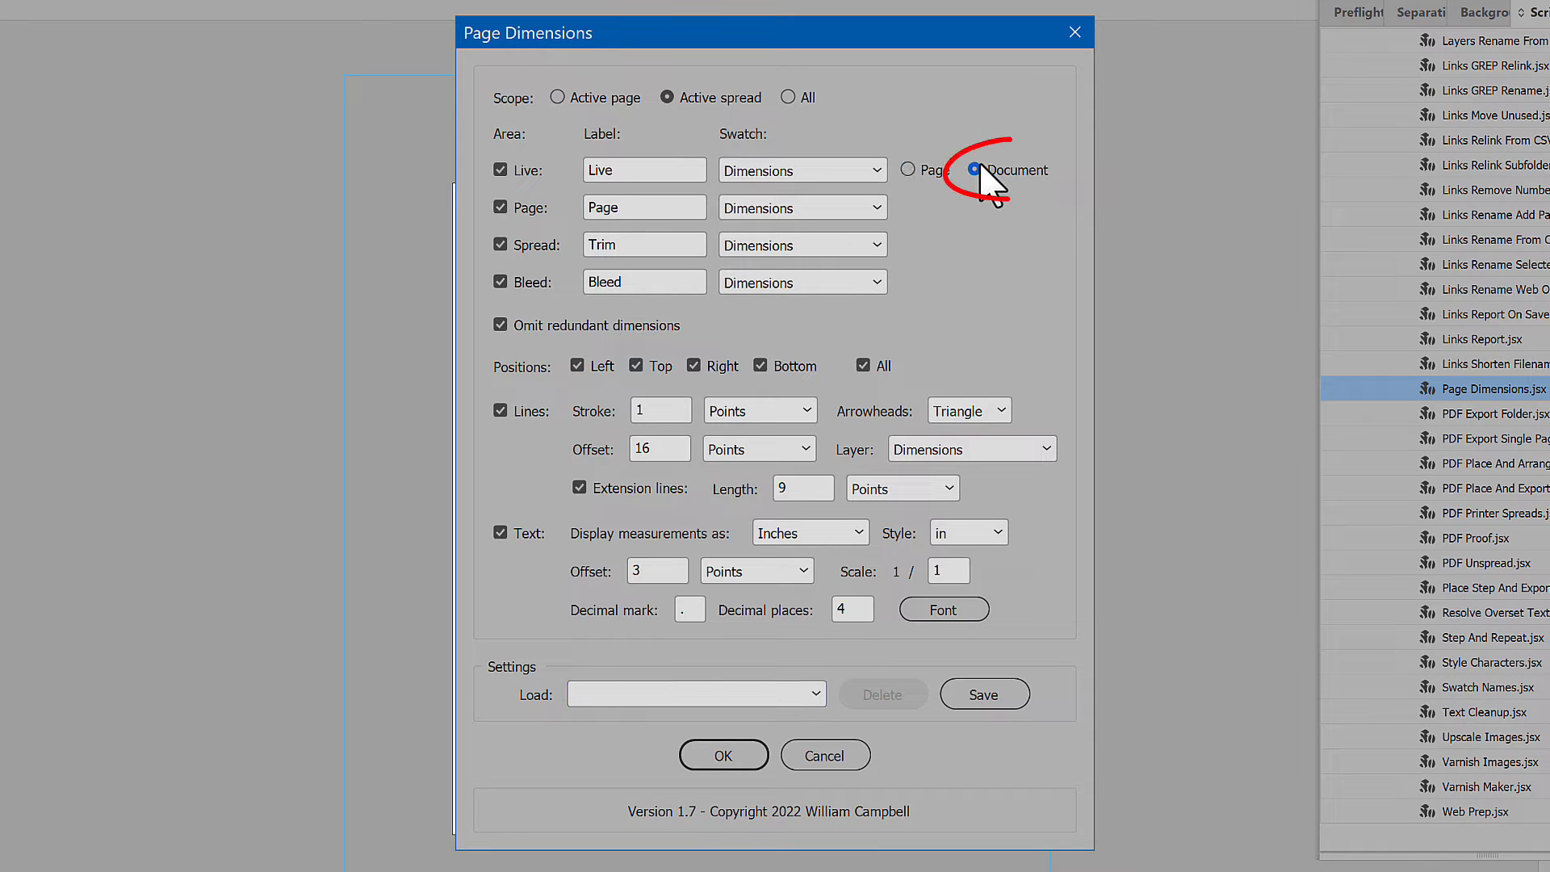
{"action": "left_click", "coordinate": [724, 755]}
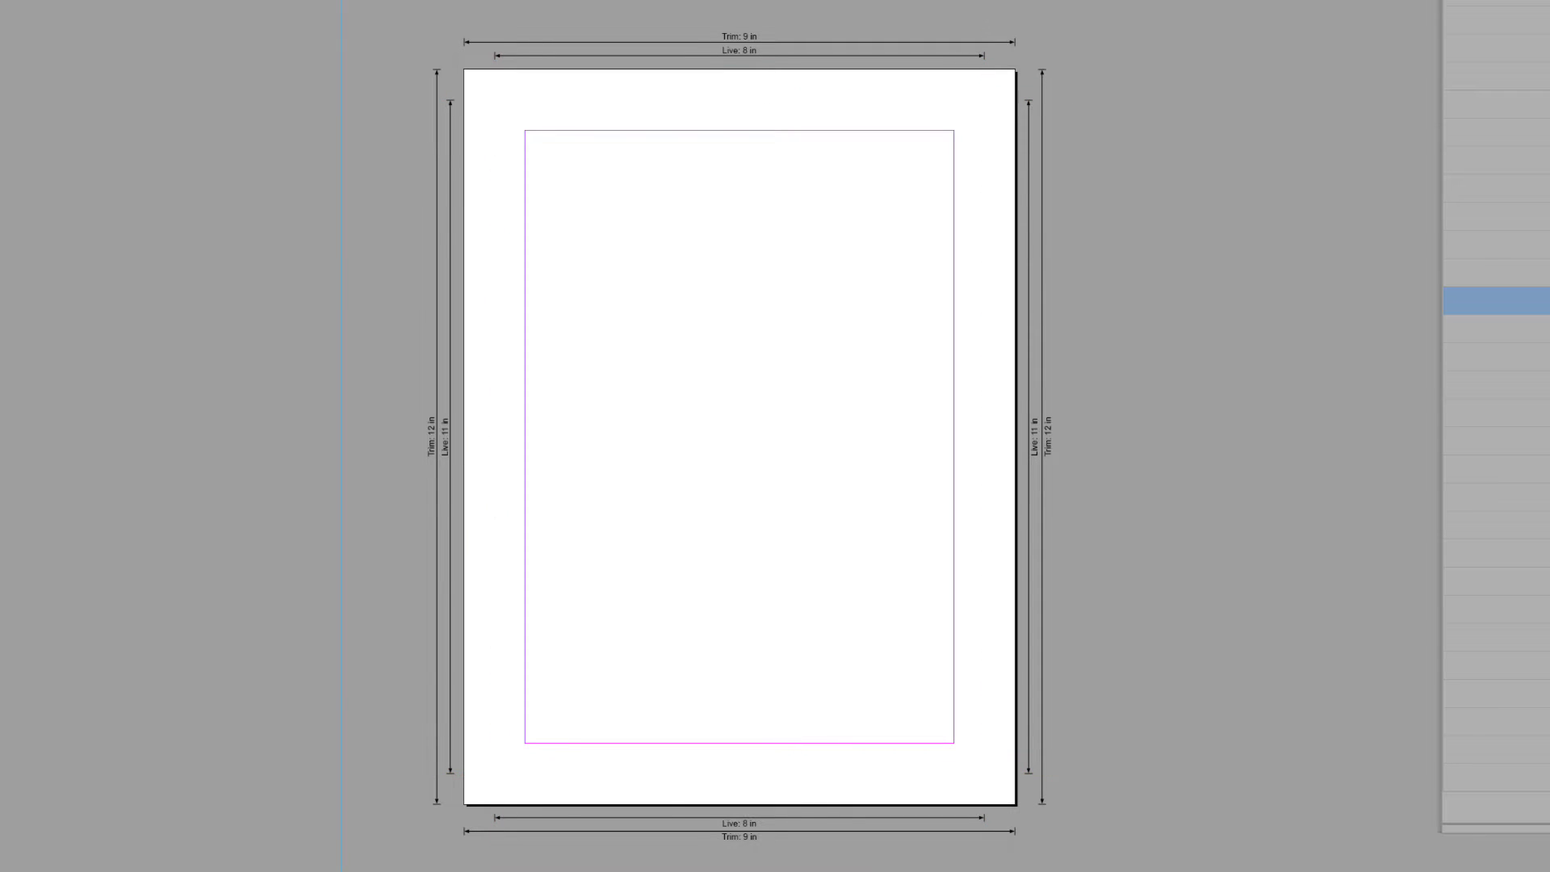
Revert the document to its last saved version
{"action": "left_click", "coordinate": [87, 14]}
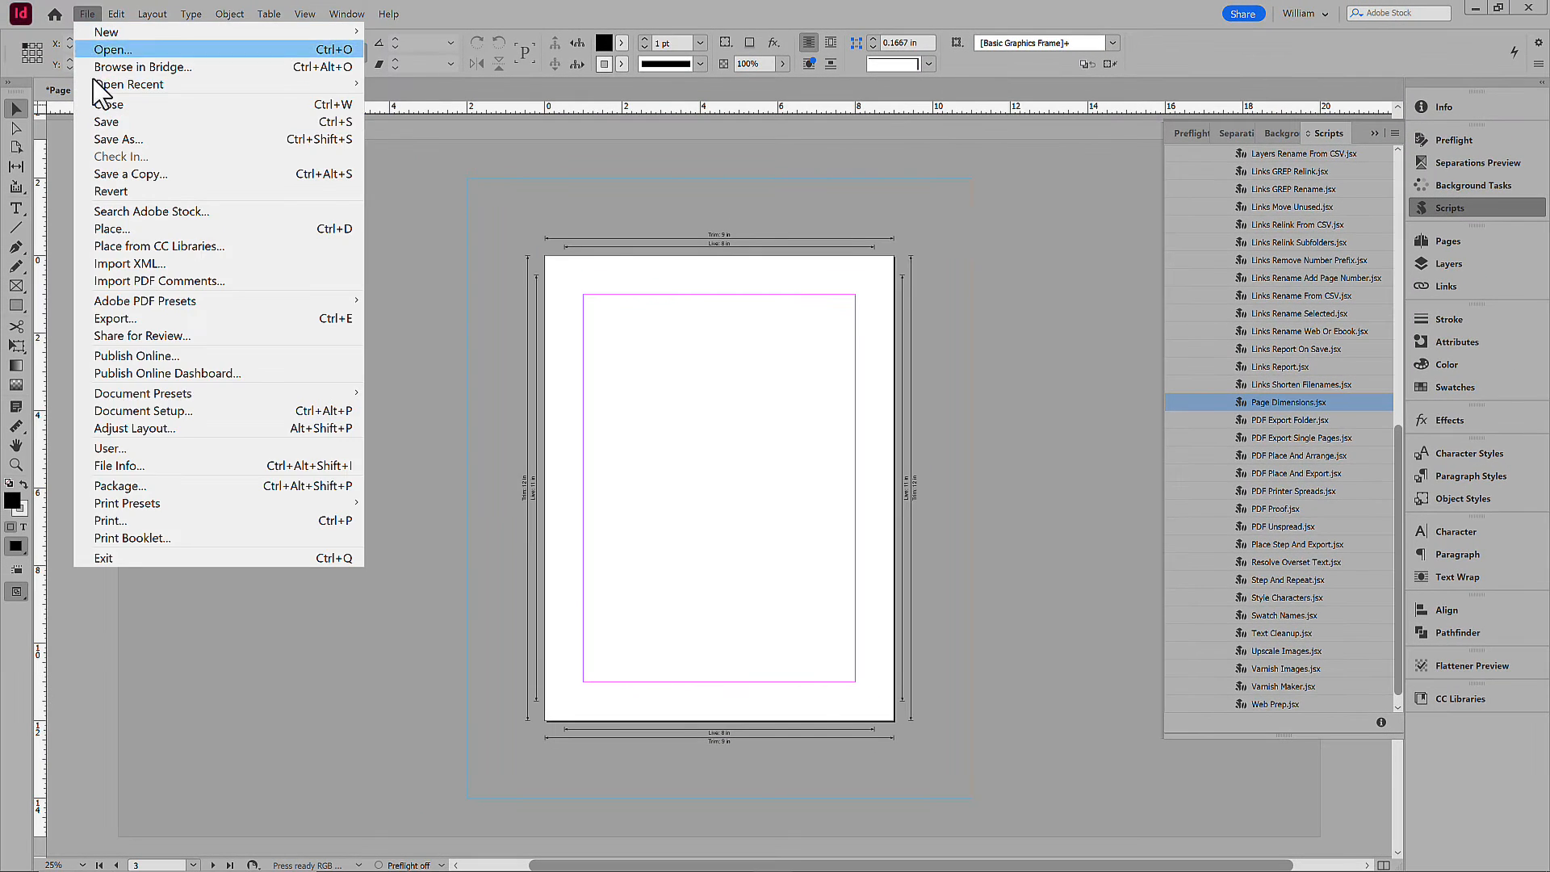
{"action": "left_click", "coordinate": [114, 186]}
{"action": "left_click", "coordinate": [803, 464]}
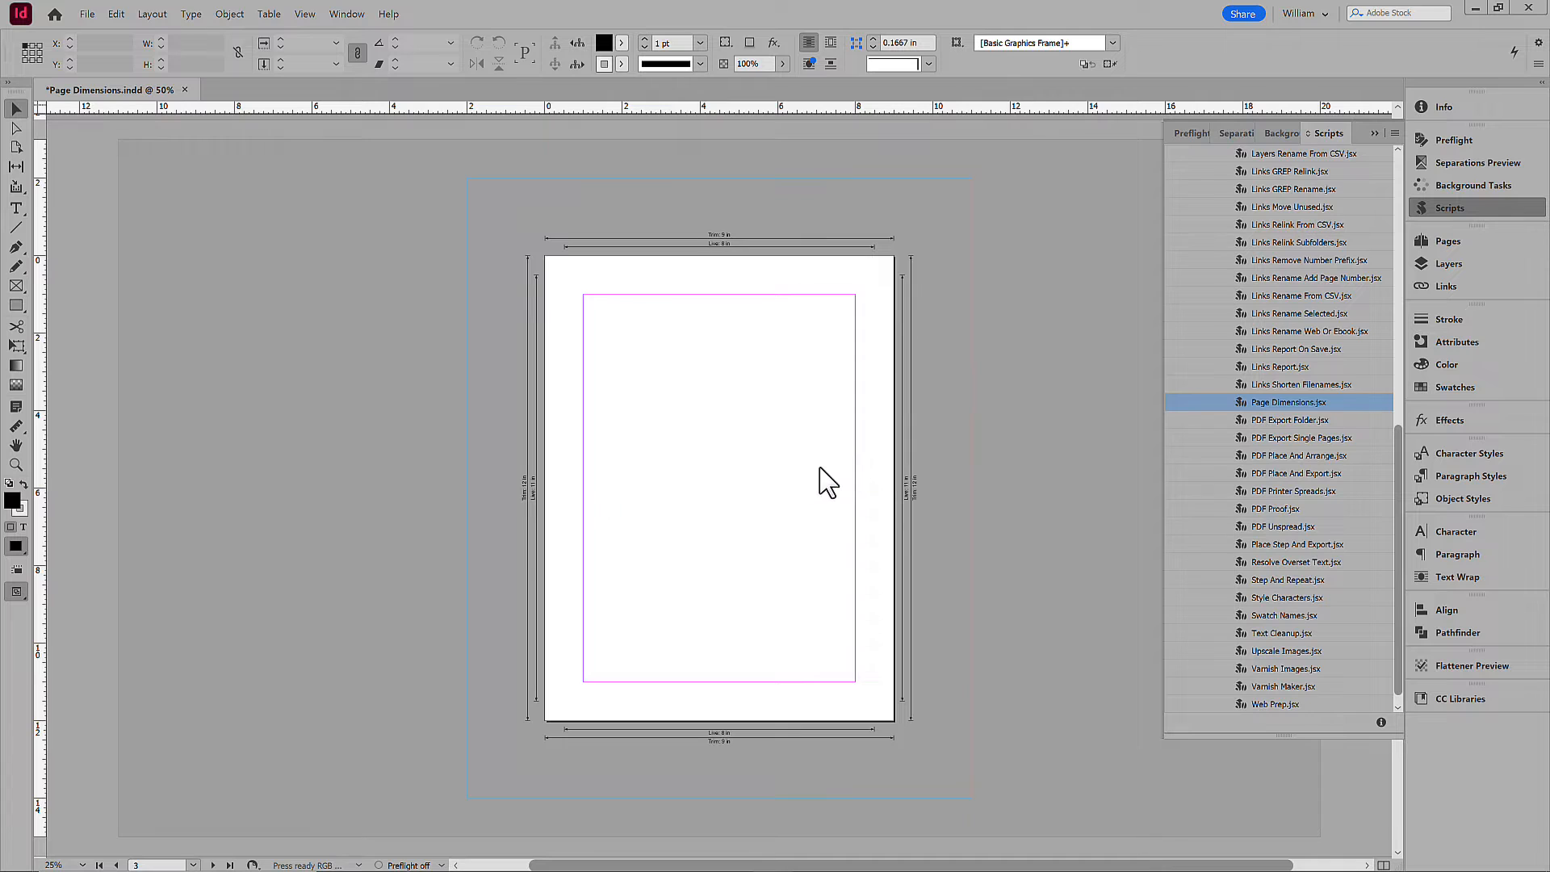
Run the Page Dimensions script with Lines turned off so that only the dimension text is generated
{"action": "double_click", "coordinate": [1277, 402]}
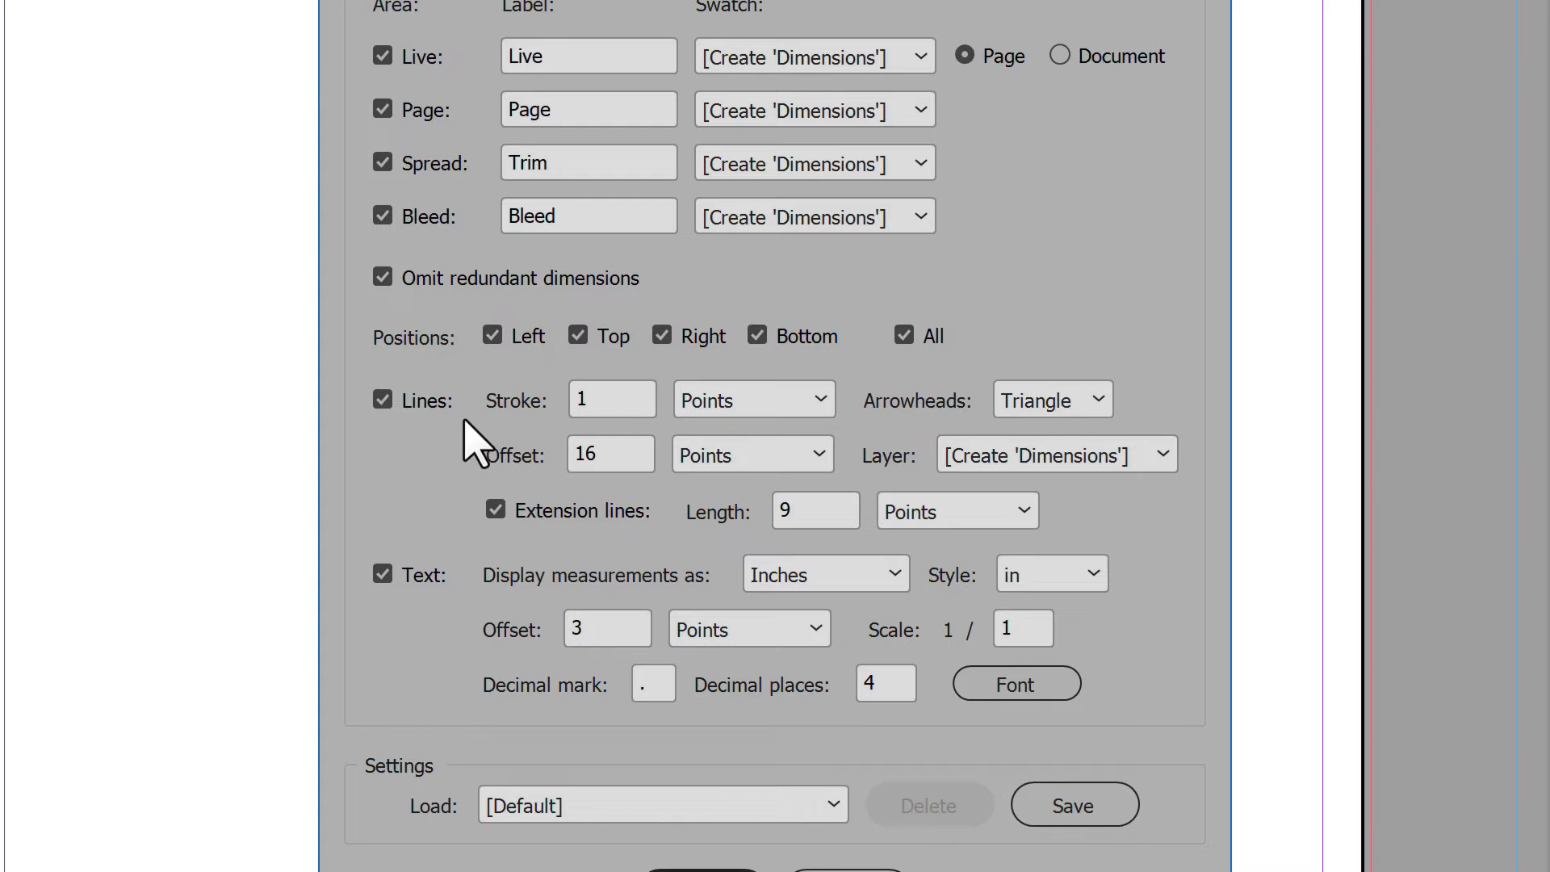
{"action": "left_click", "coordinate": [420, 401]}
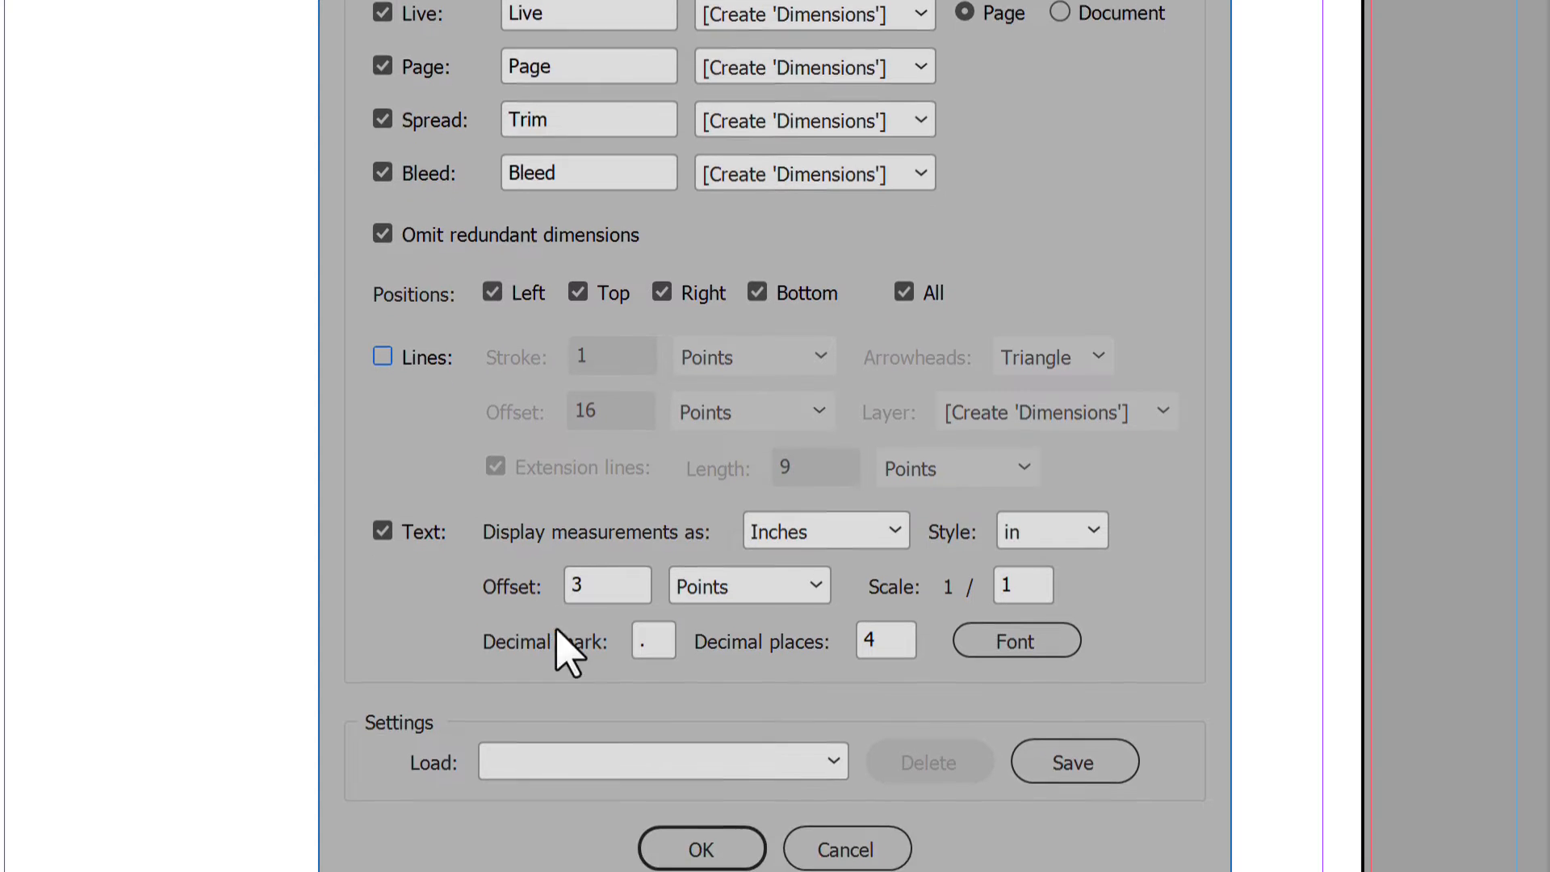
{"action": "left_click", "coordinate": [701, 725]}
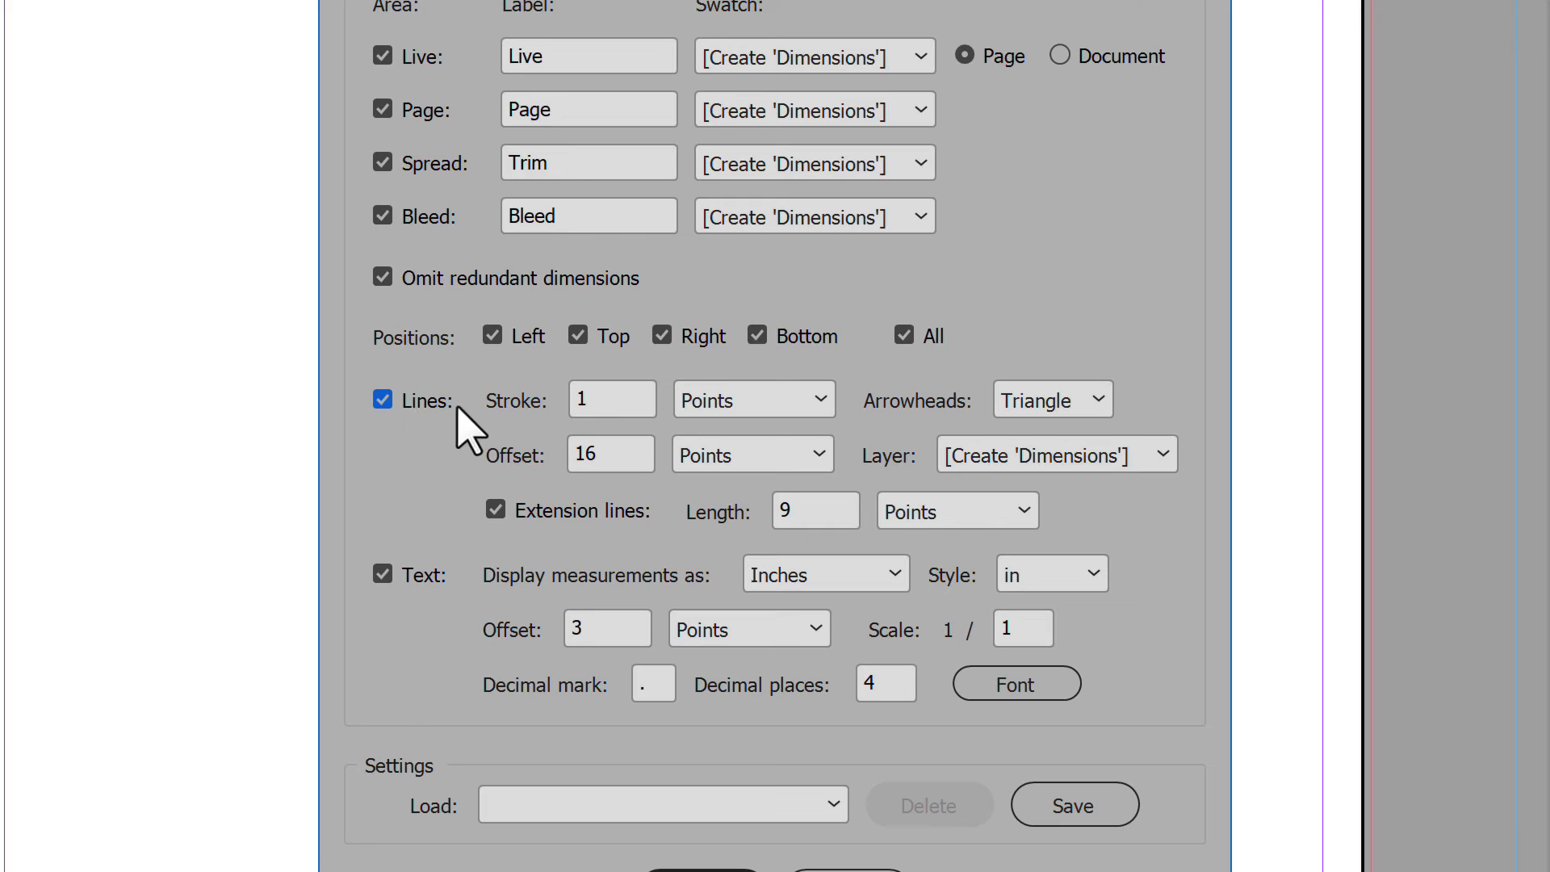
Check the units available for the dimension line stroke weight
{"action": "left_click", "coordinate": [630, 406]}
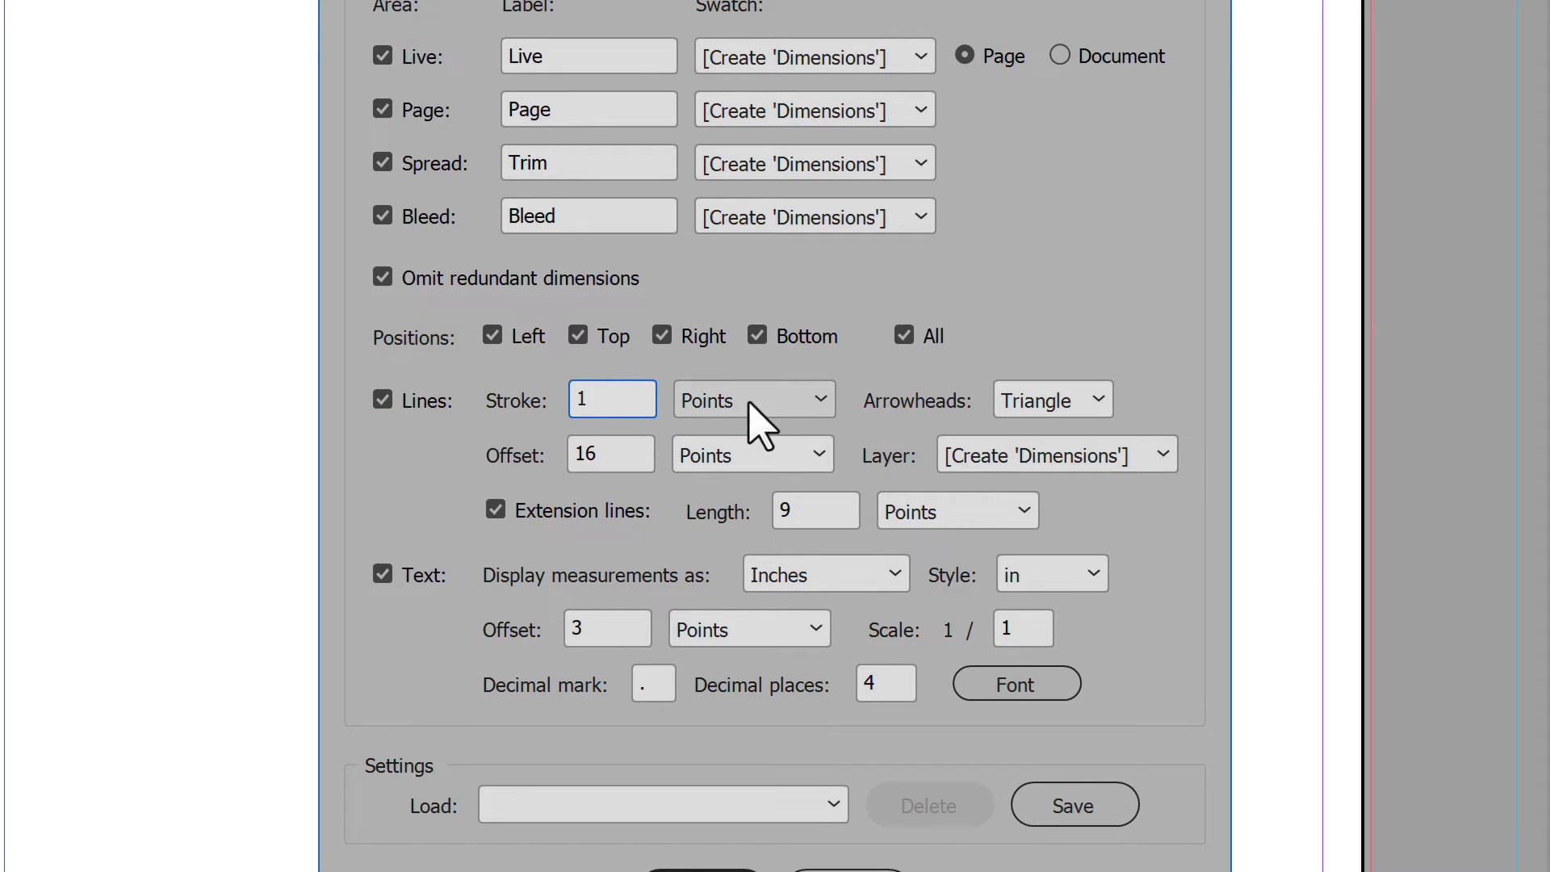
{"action": "left_click", "coordinate": [817, 402]}
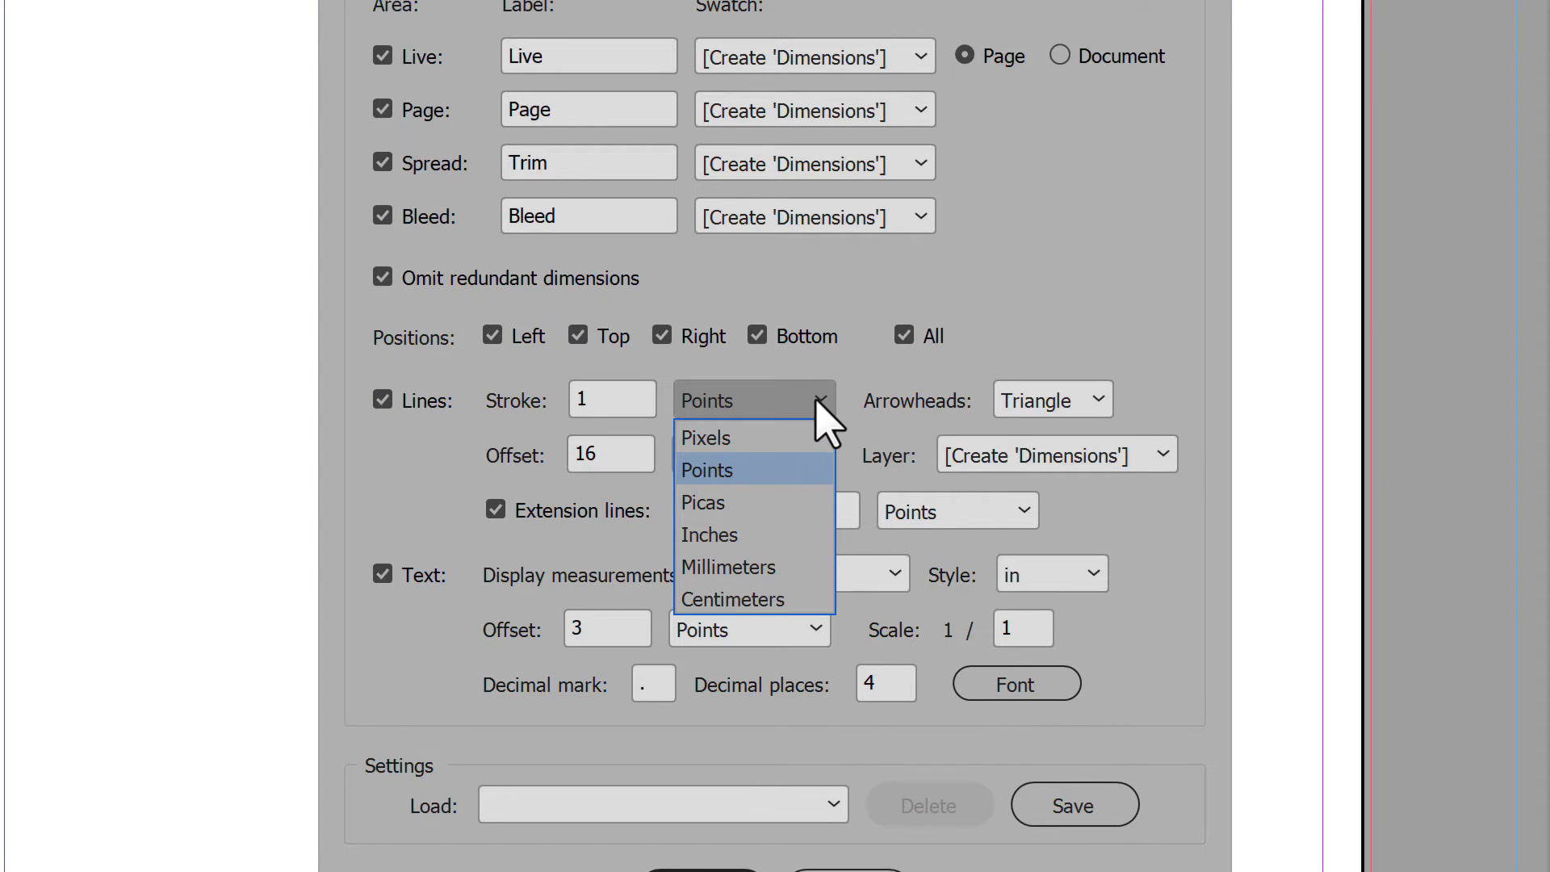
{"action": "left_click", "coordinate": [822, 404]}
Configure the Triangle arrowheads with a minimum of 18 and an angle of 45, and generate the dimensions
{"action": "left_click", "coordinate": [1104, 402]}
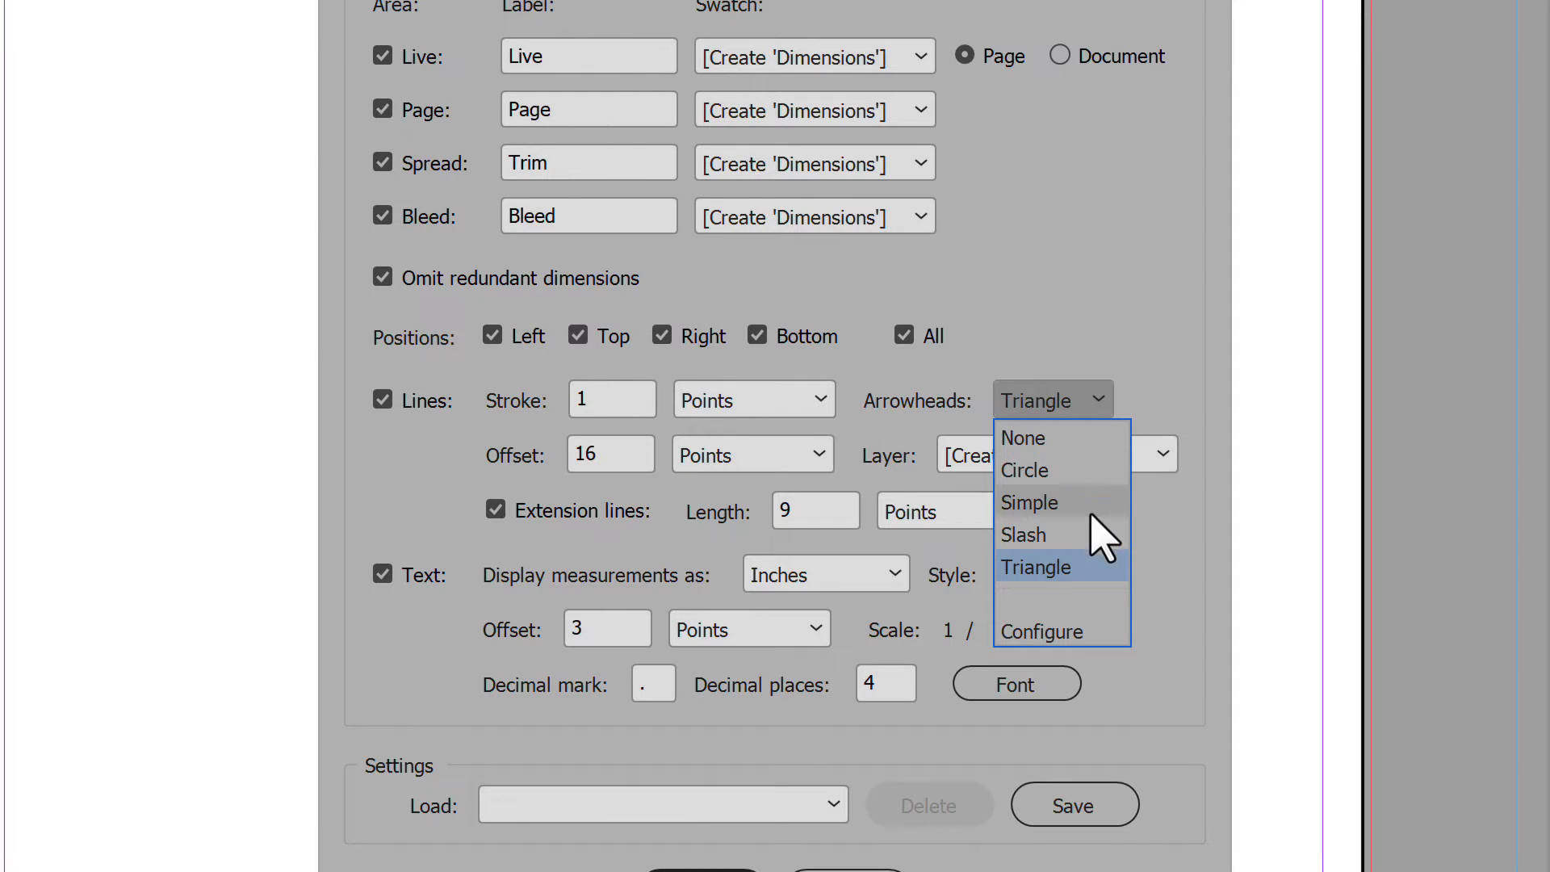
{"action": "left_click", "coordinate": [1099, 632]}
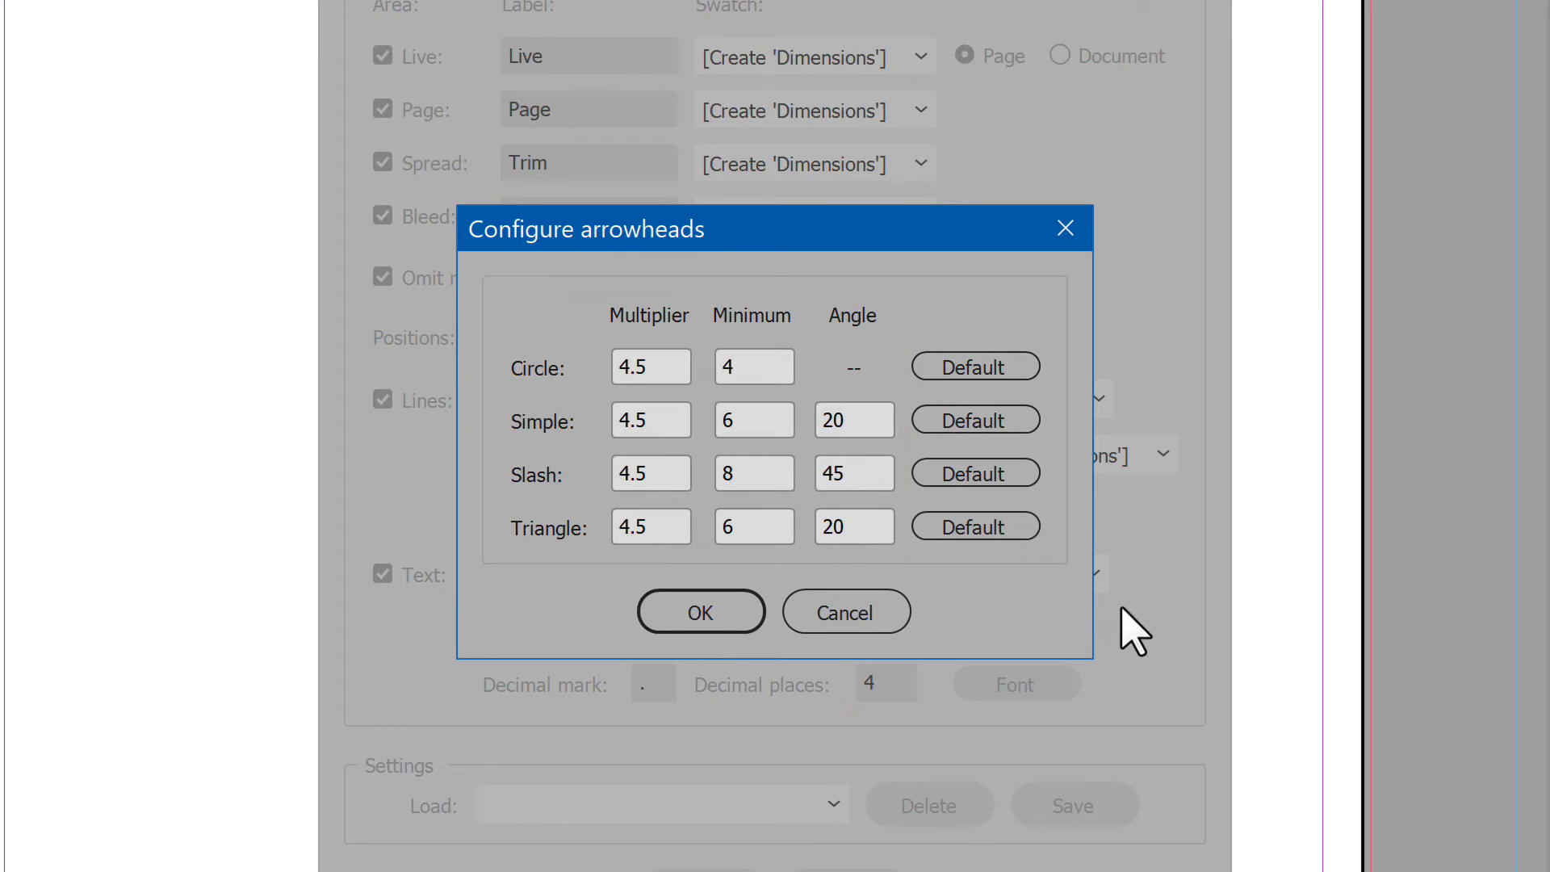
{"action": "double_click", "coordinate": [775, 526]}
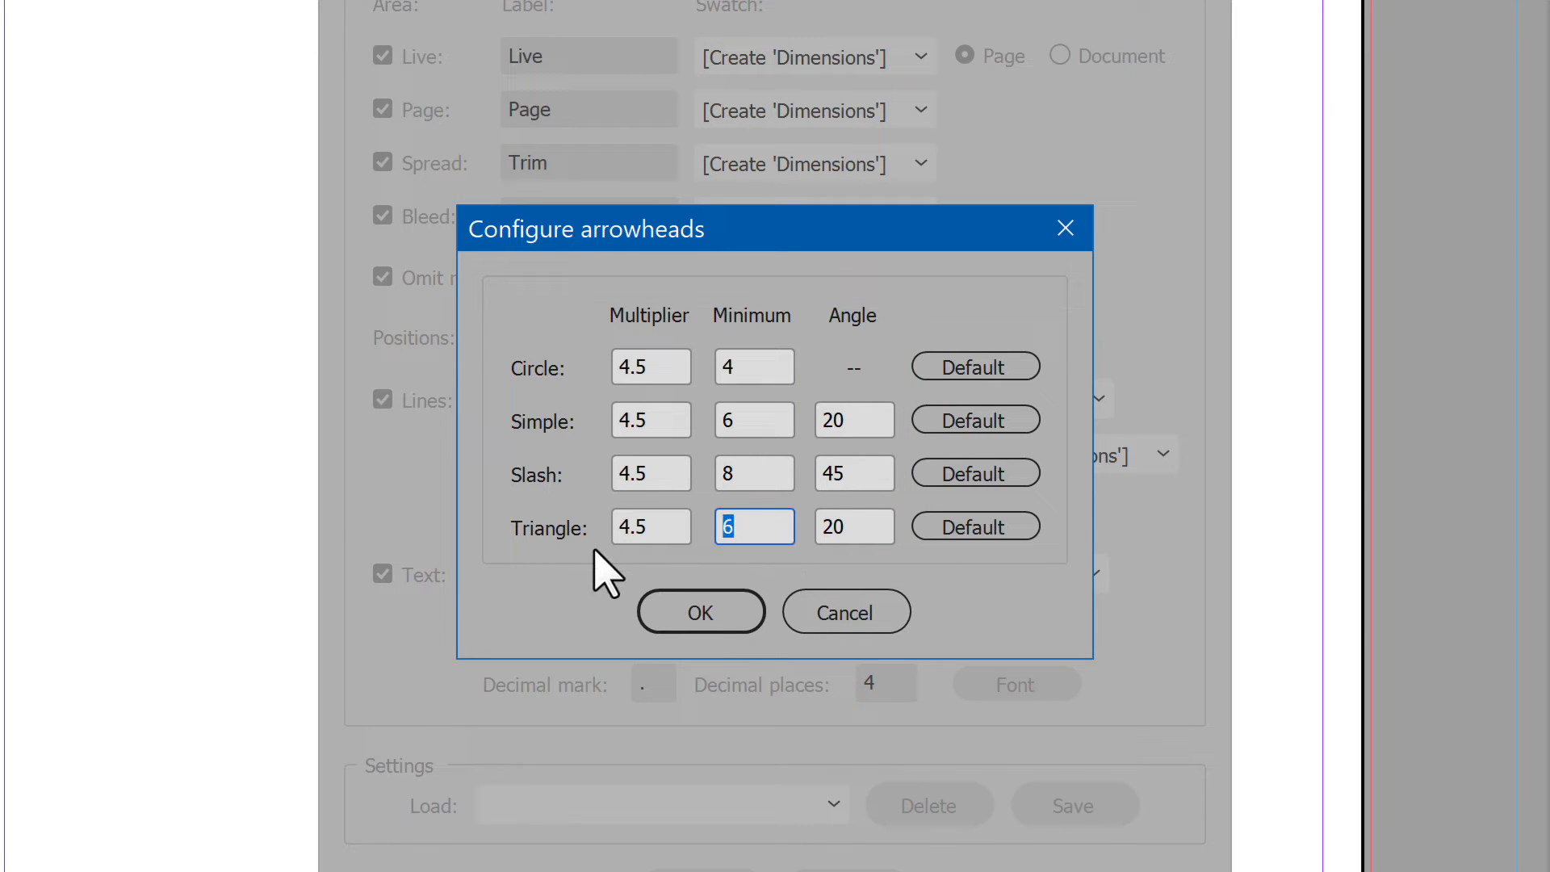
{"action": "key", "text": "Tab"}
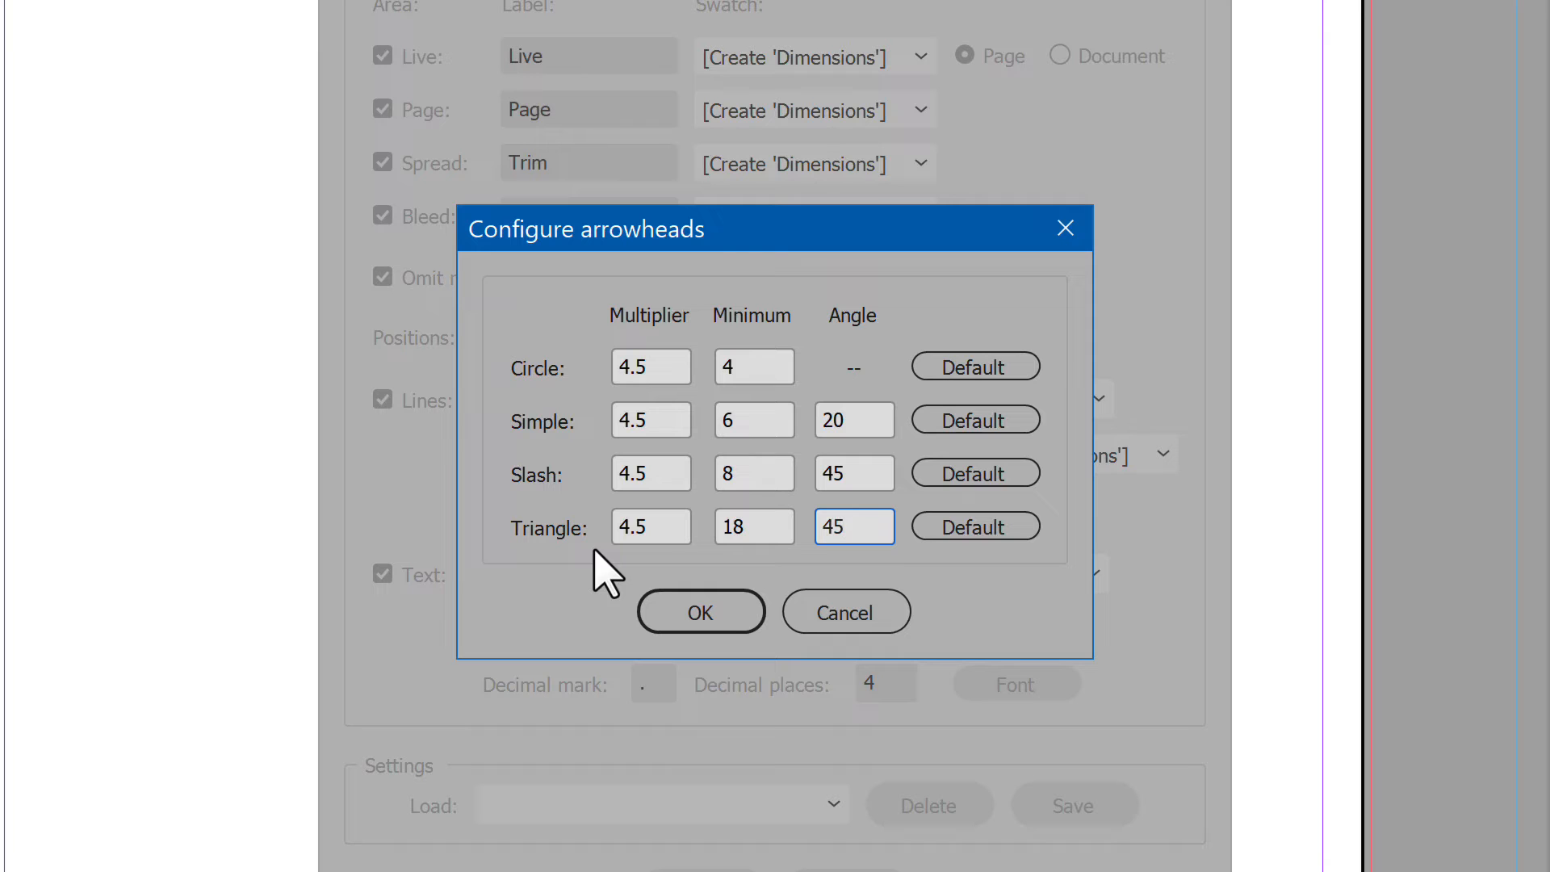
{"action": "left_click", "coordinate": [710, 615]}
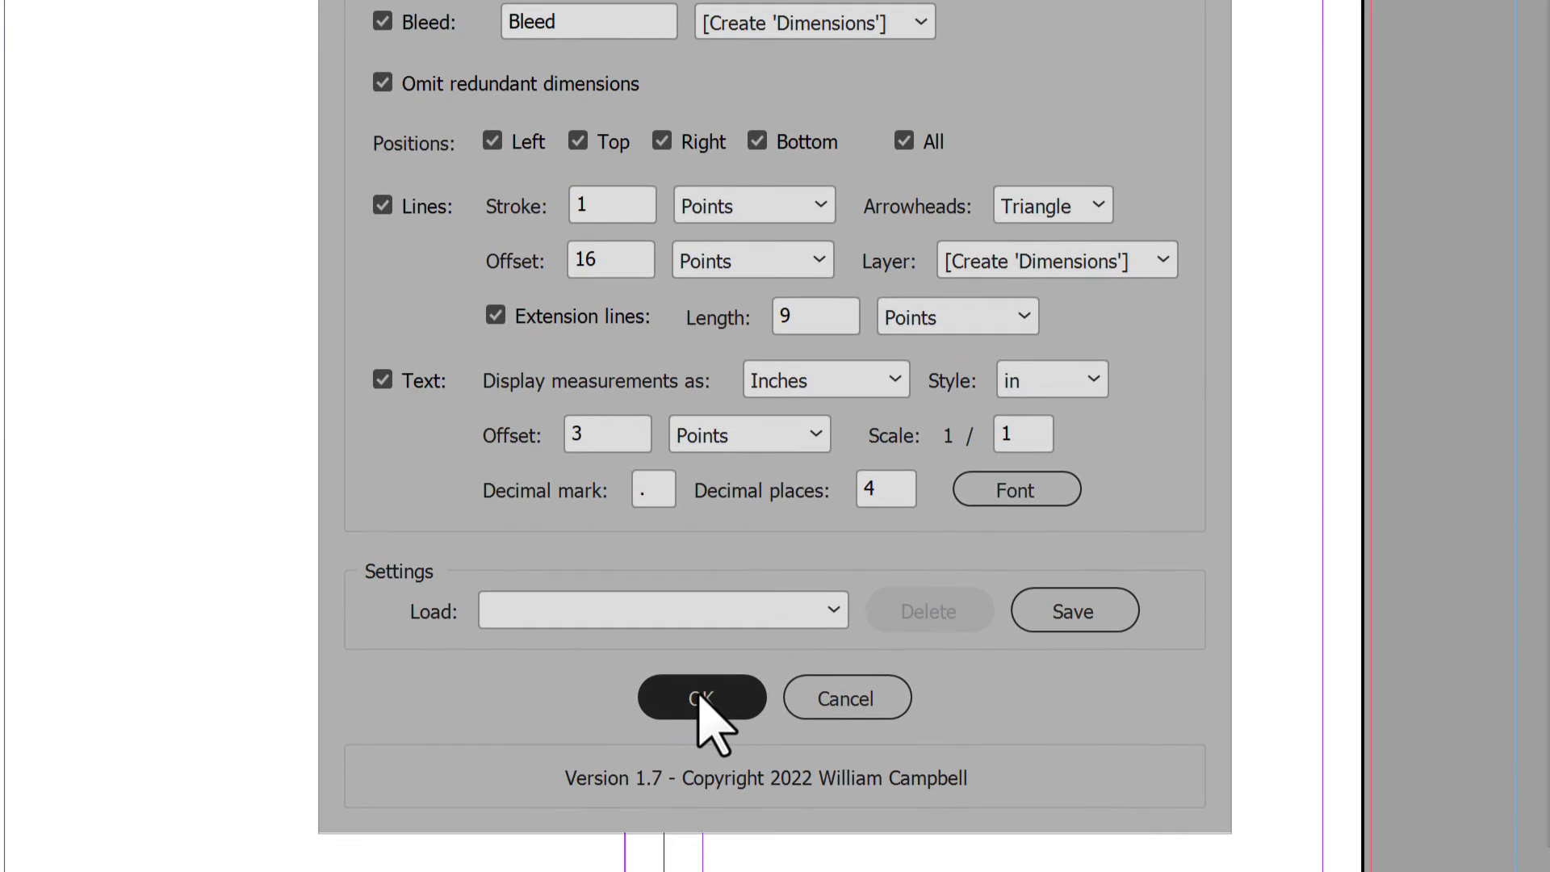
{"action": "left_click", "coordinate": [700, 697]}
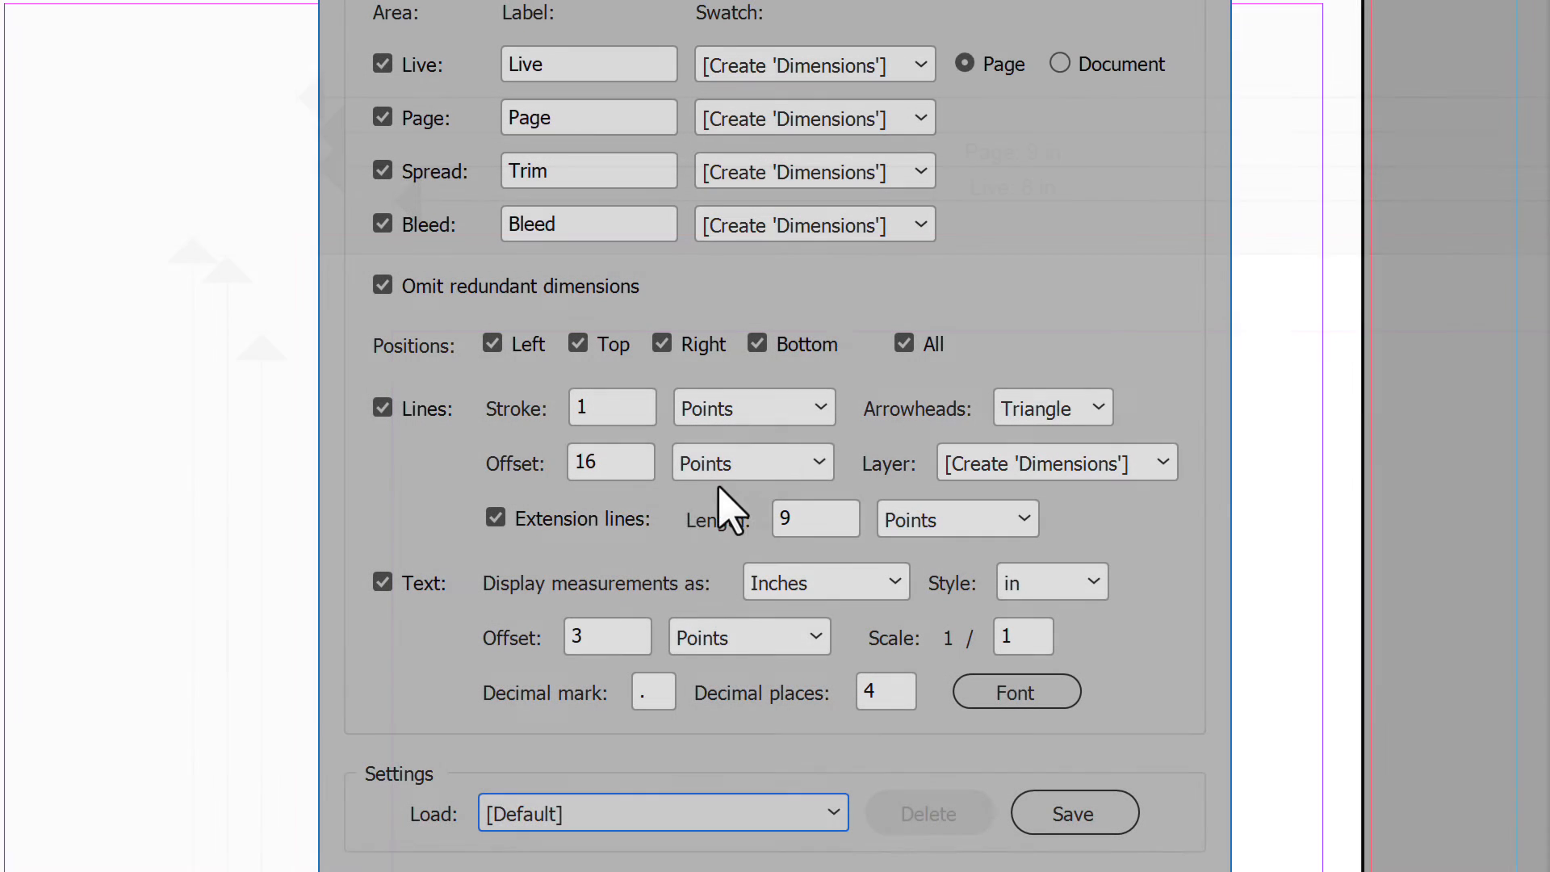
Generate the dimensions with a line offset of 32 points, and again with a line offset of -36 points
{"action": "left_click", "coordinate": [622, 461]}
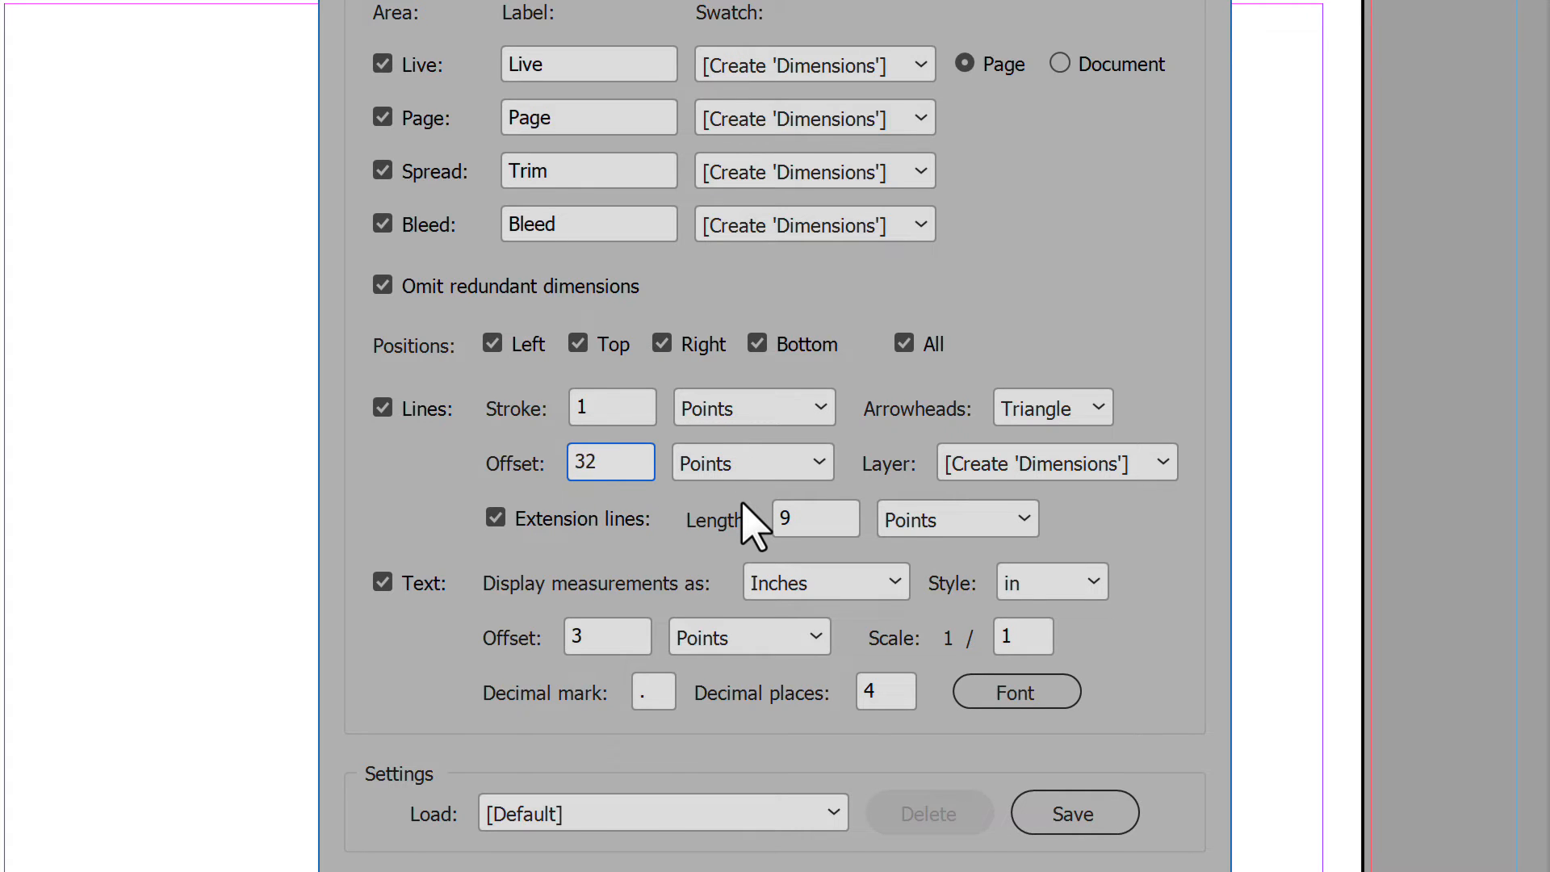
{"action": "left_click", "coordinate": [699, 871]}
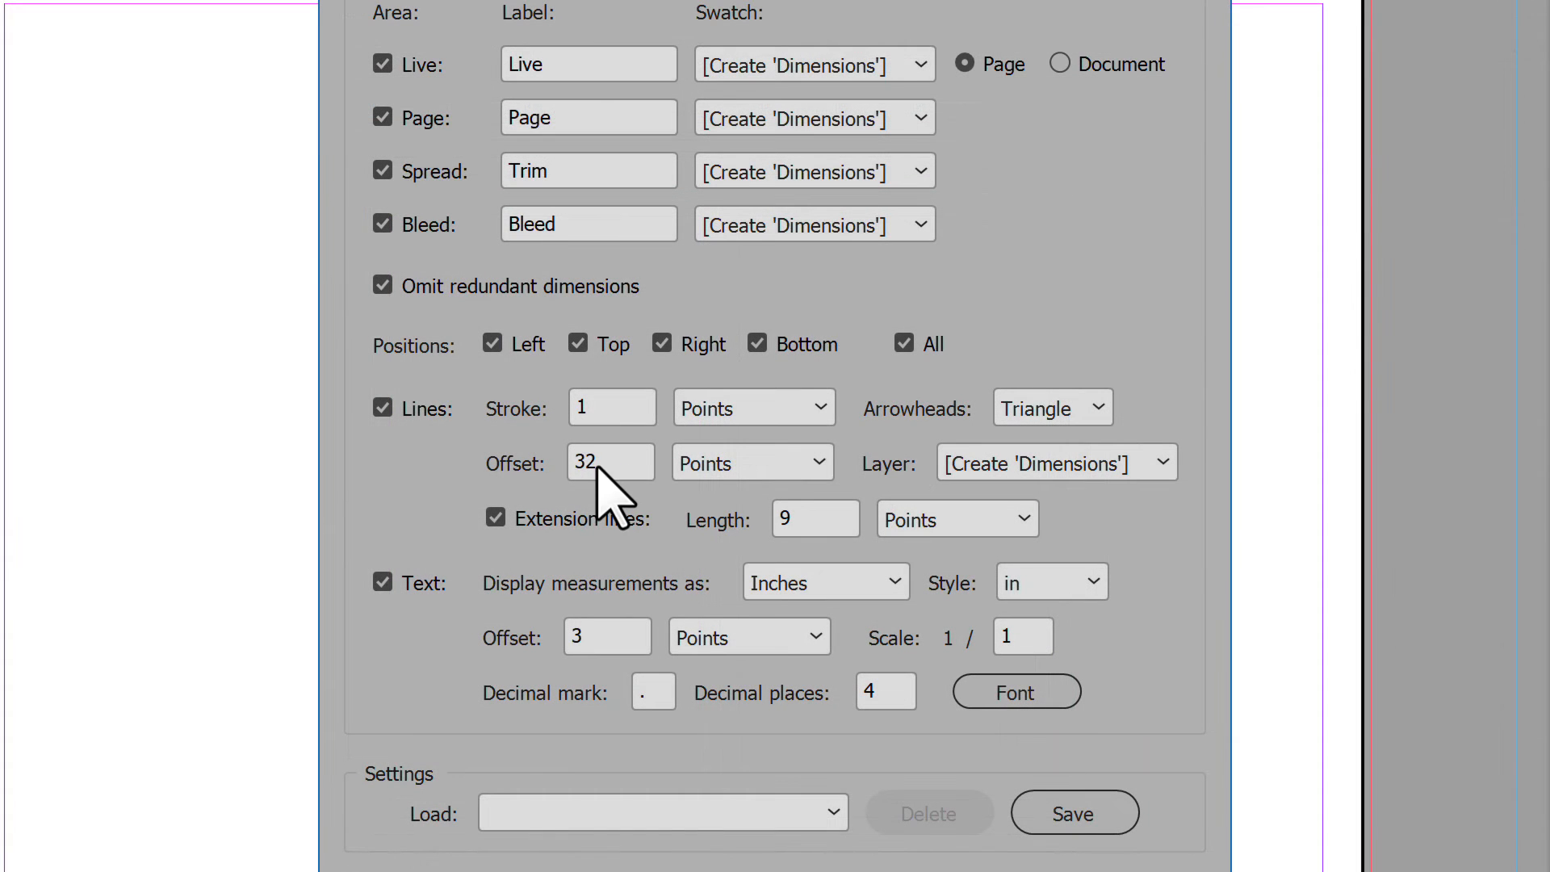
{"action": "double_click", "coordinate": [592, 461]}
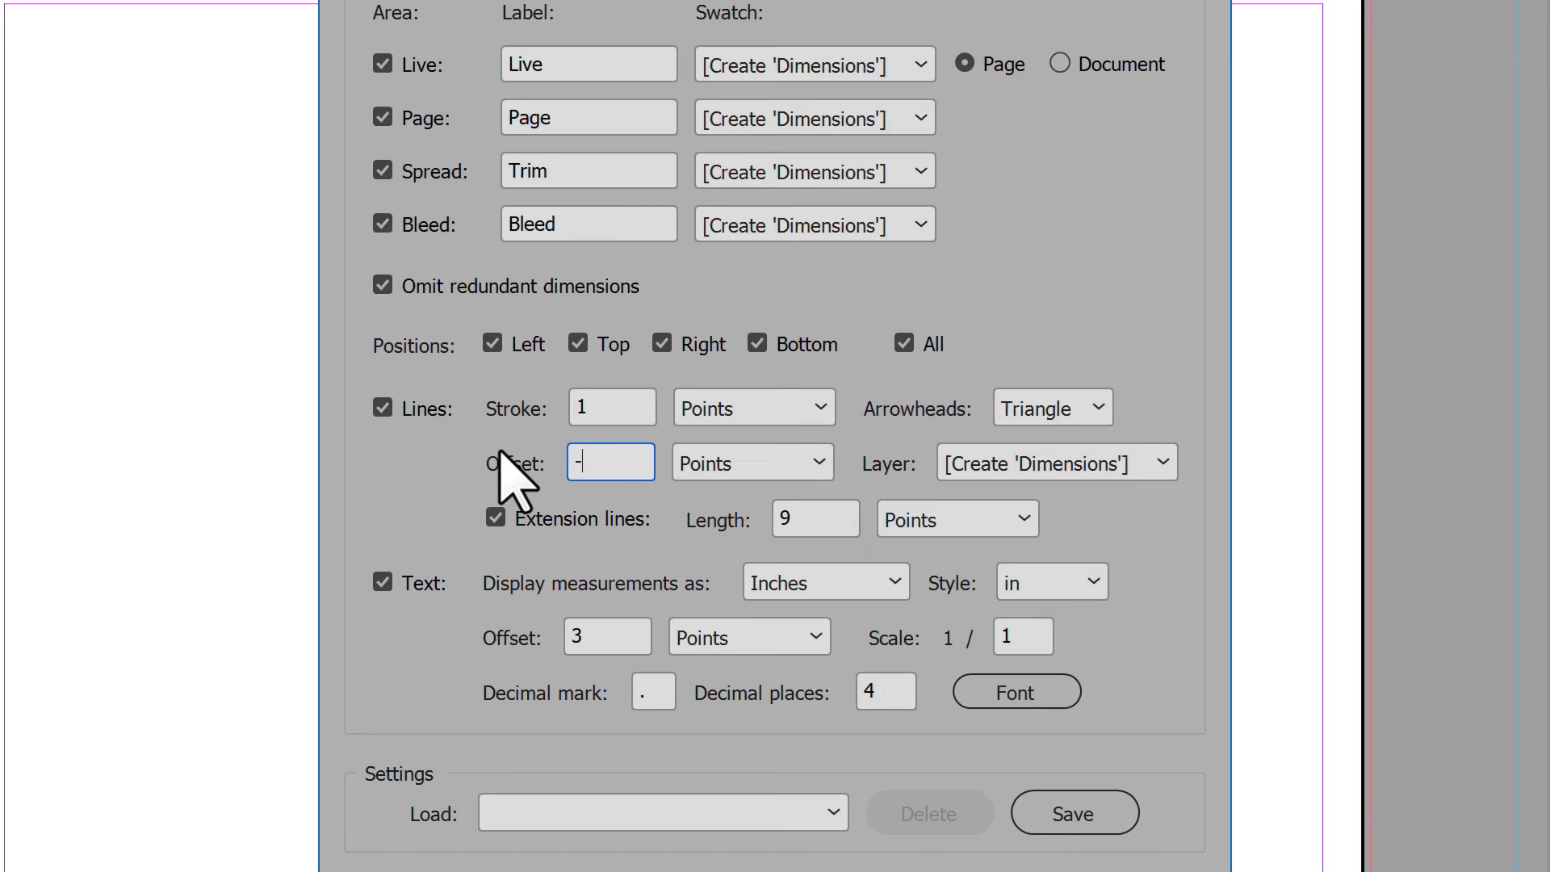
{"action": "key", "text": "Tab"}
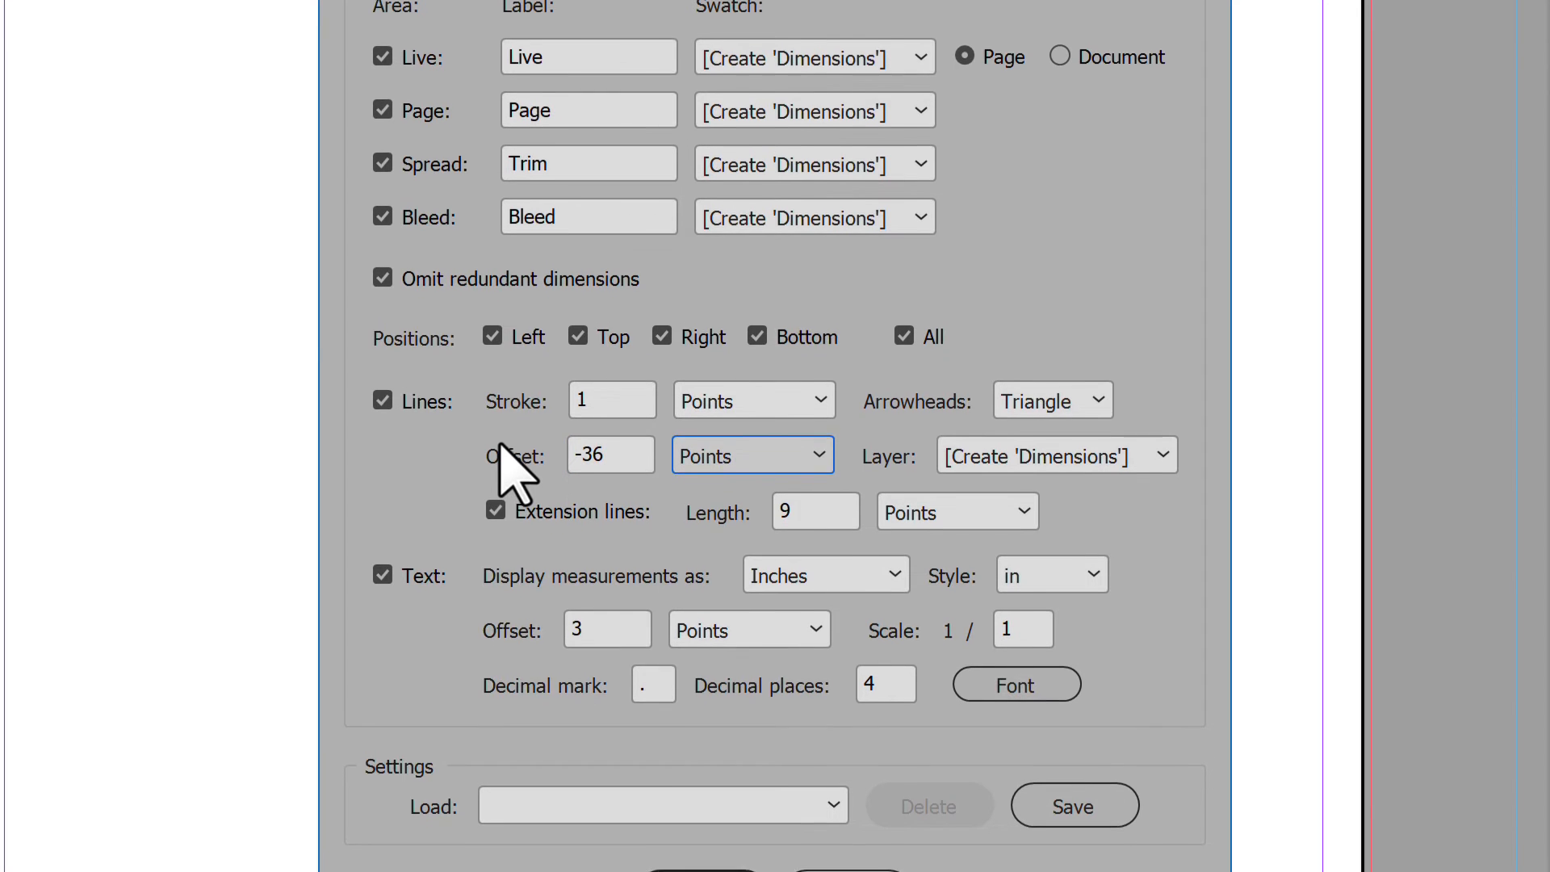
{"action": "left_click", "coordinate": [700, 696]}
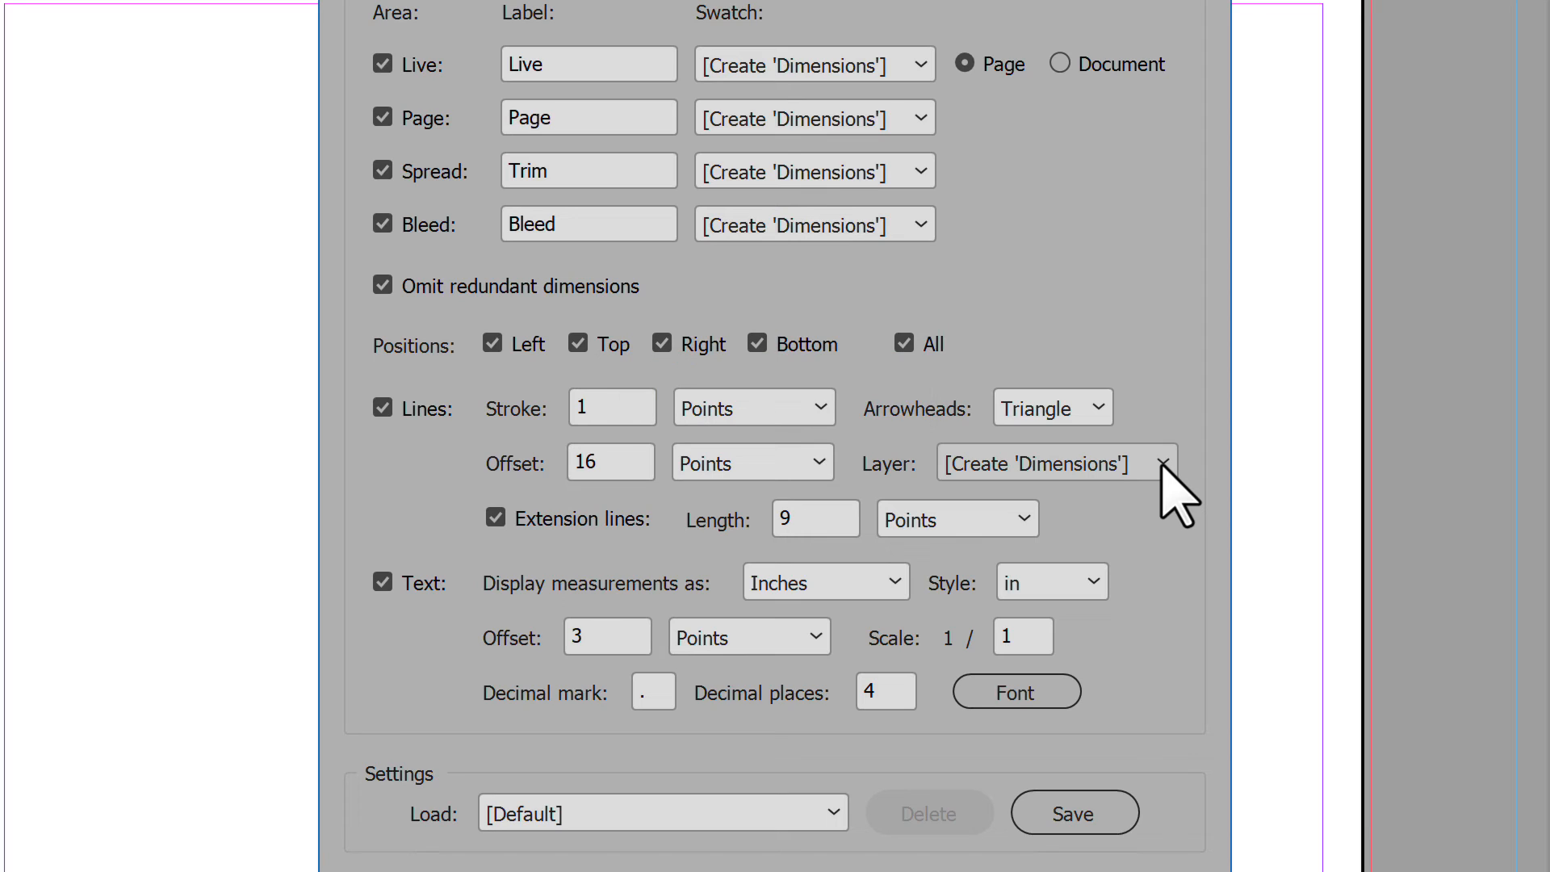
Check the layer choices for the dimension lines and the units available for the extension line length
{"action": "left_click", "coordinate": [1163, 465]}
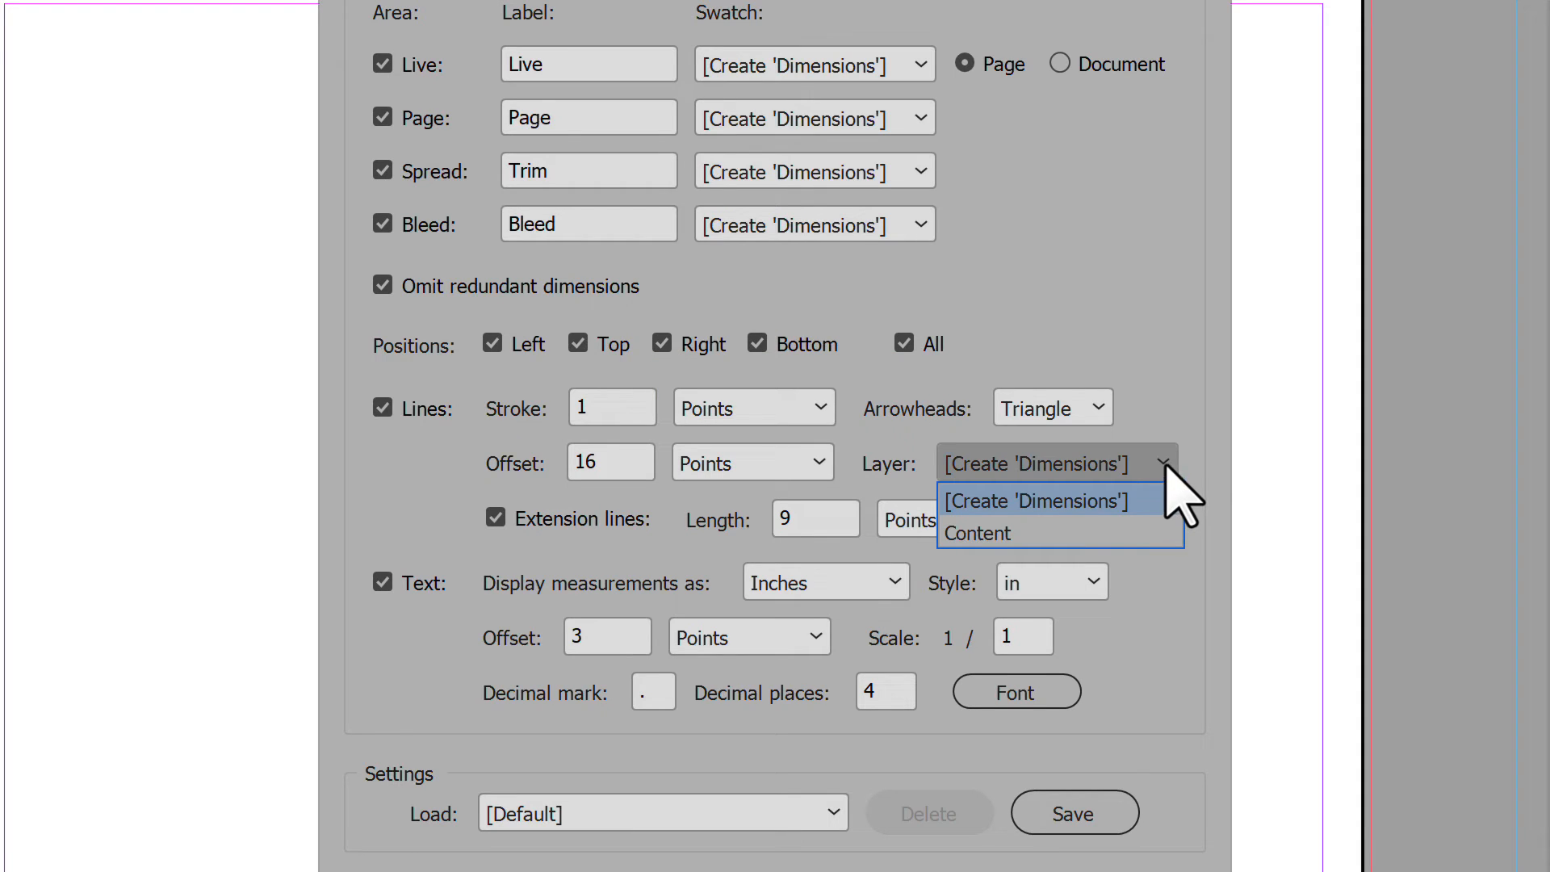
{"action": "left_click", "coordinate": [1203, 476]}
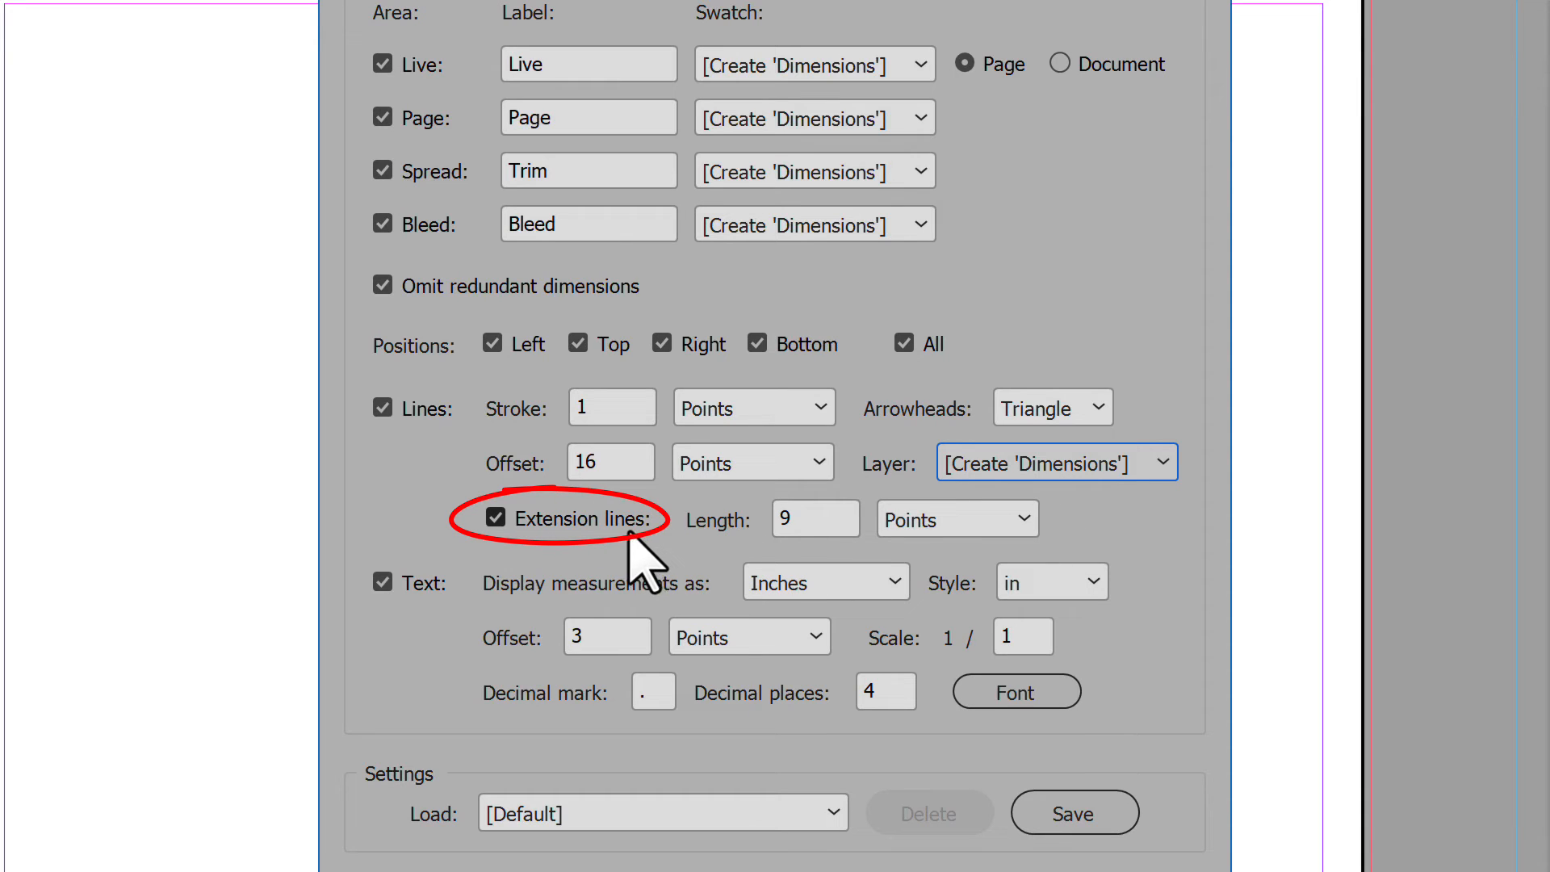
{"action": "left_click", "coordinate": [812, 519]}
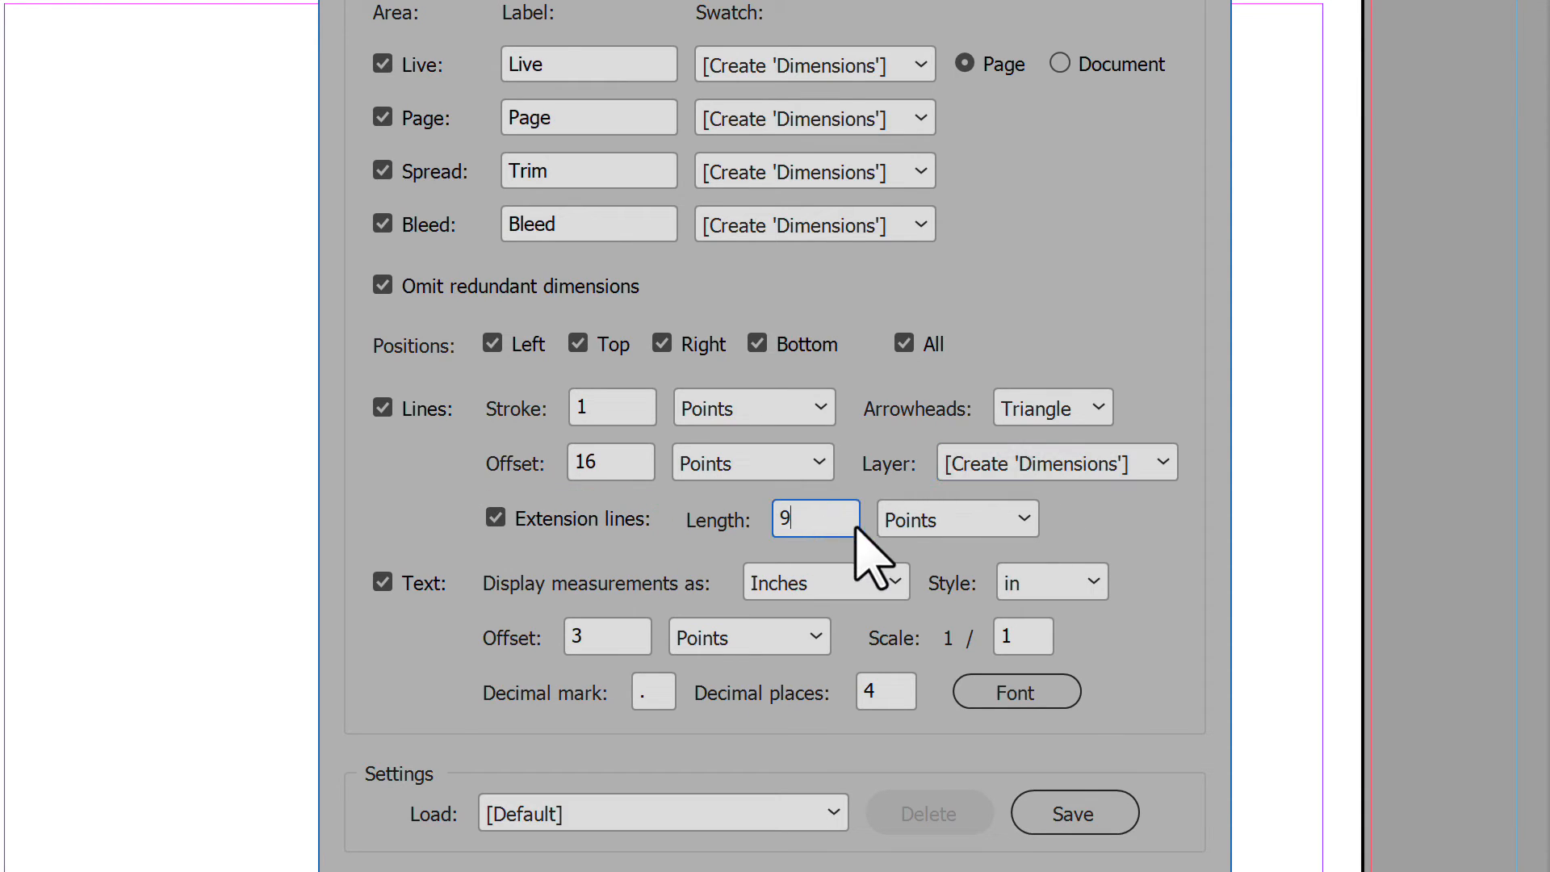
{"action": "left_click", "coordinate": [982, 516]}
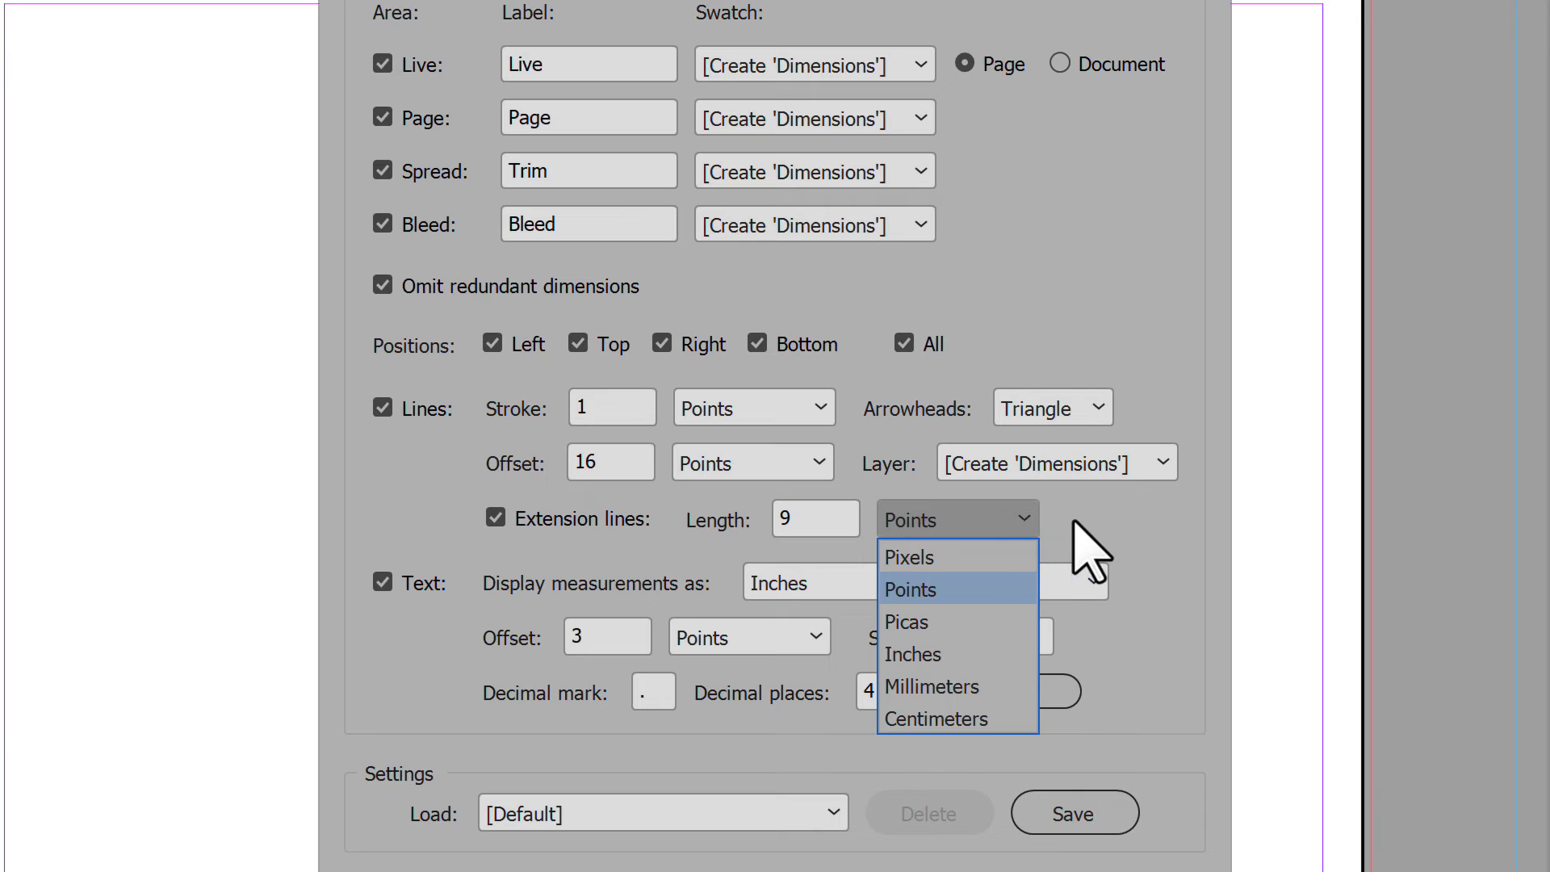
{"action": "left_click", "coordinate": [1001, 521]}
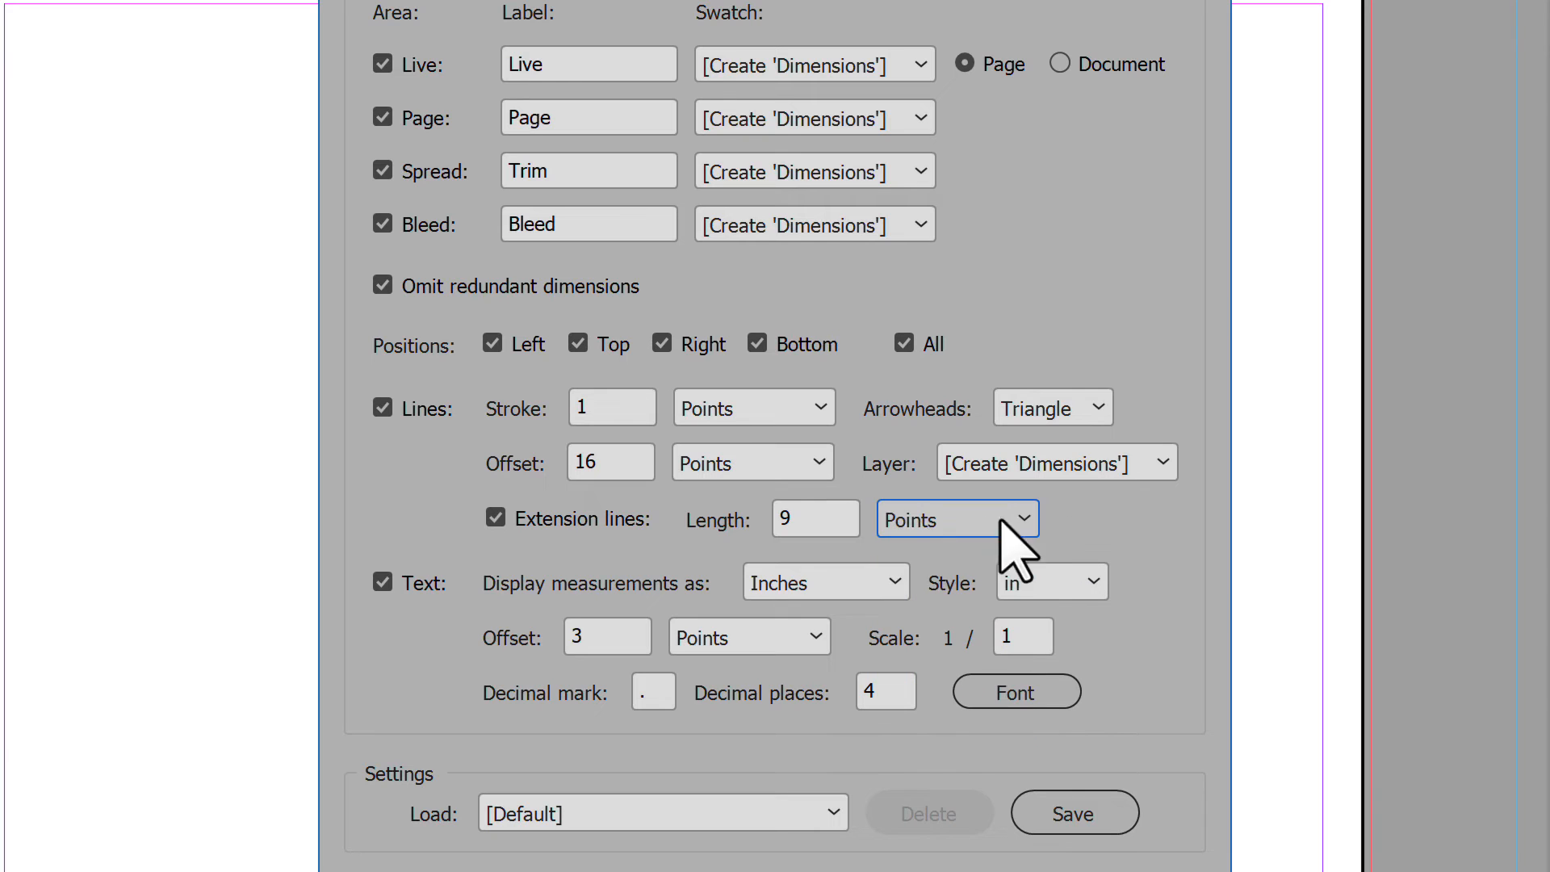
Generate the dimensions with extension lines turned off
{"action": "left_click", "coordinate": [496, 517]}
{"action": "left_click", "coordinate": [714, 871]}
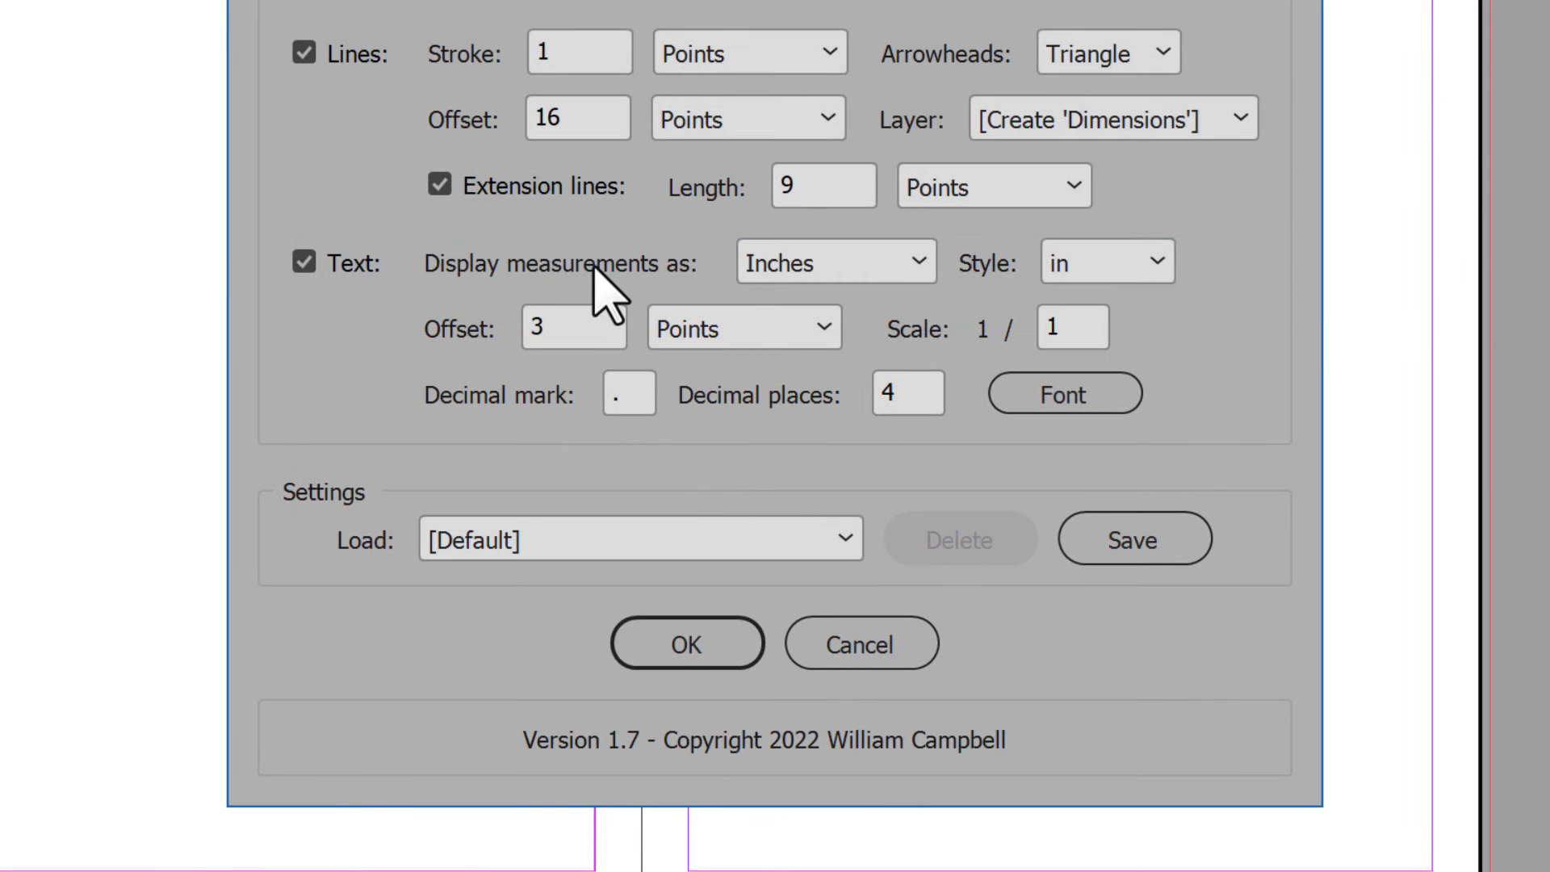
Display the measurements as Feet & Inches and generate the dimensions
{"action": "left_click", "coordinate": [825, 263]}
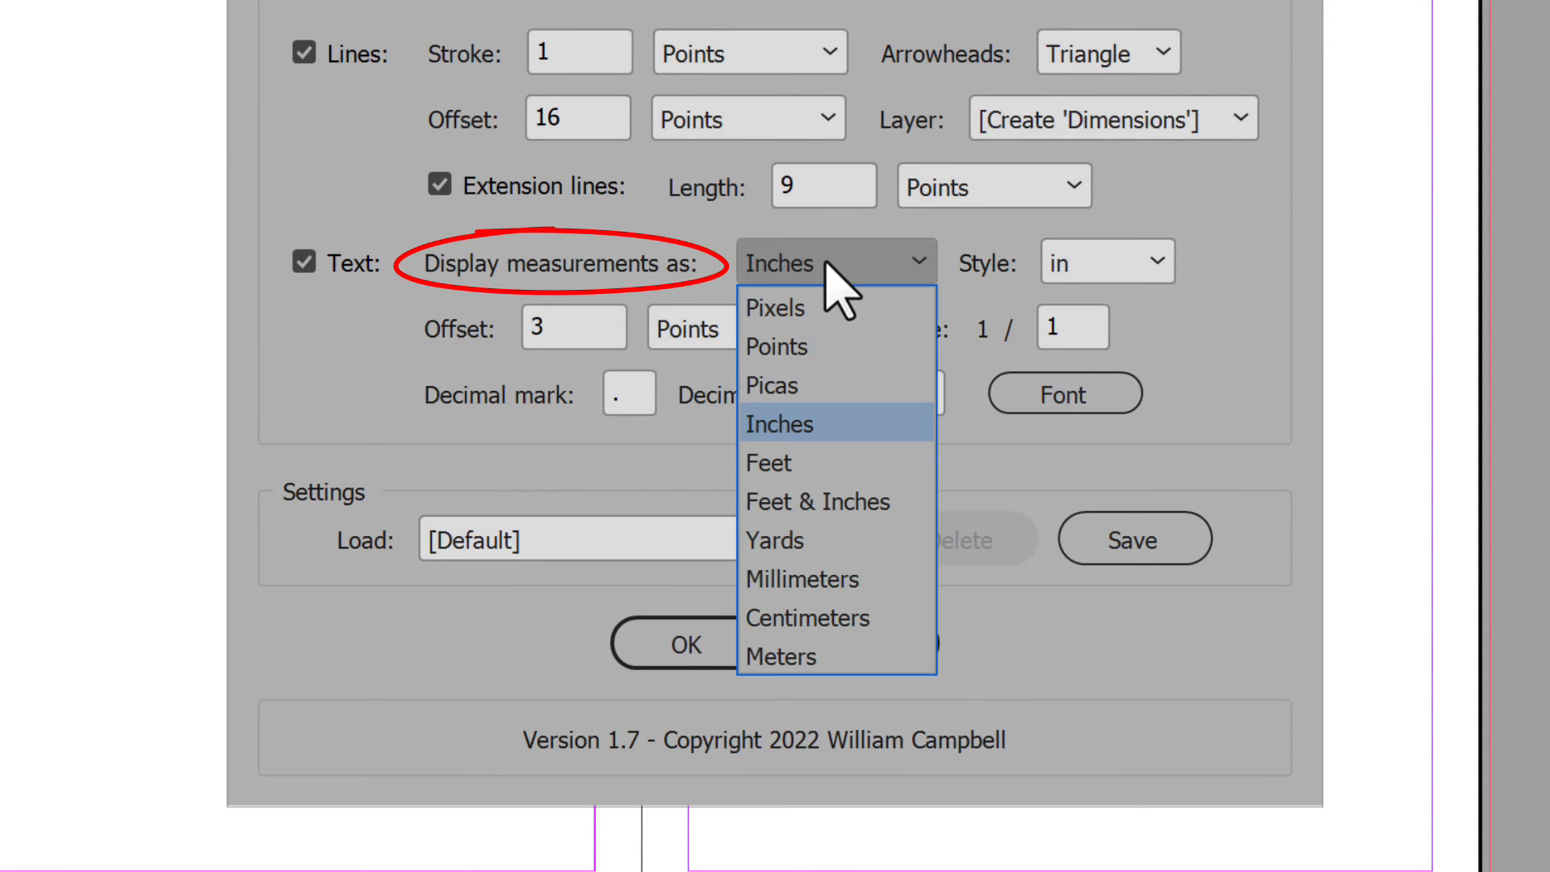
{"action": "left_click", "coordinate": [899, 503]}
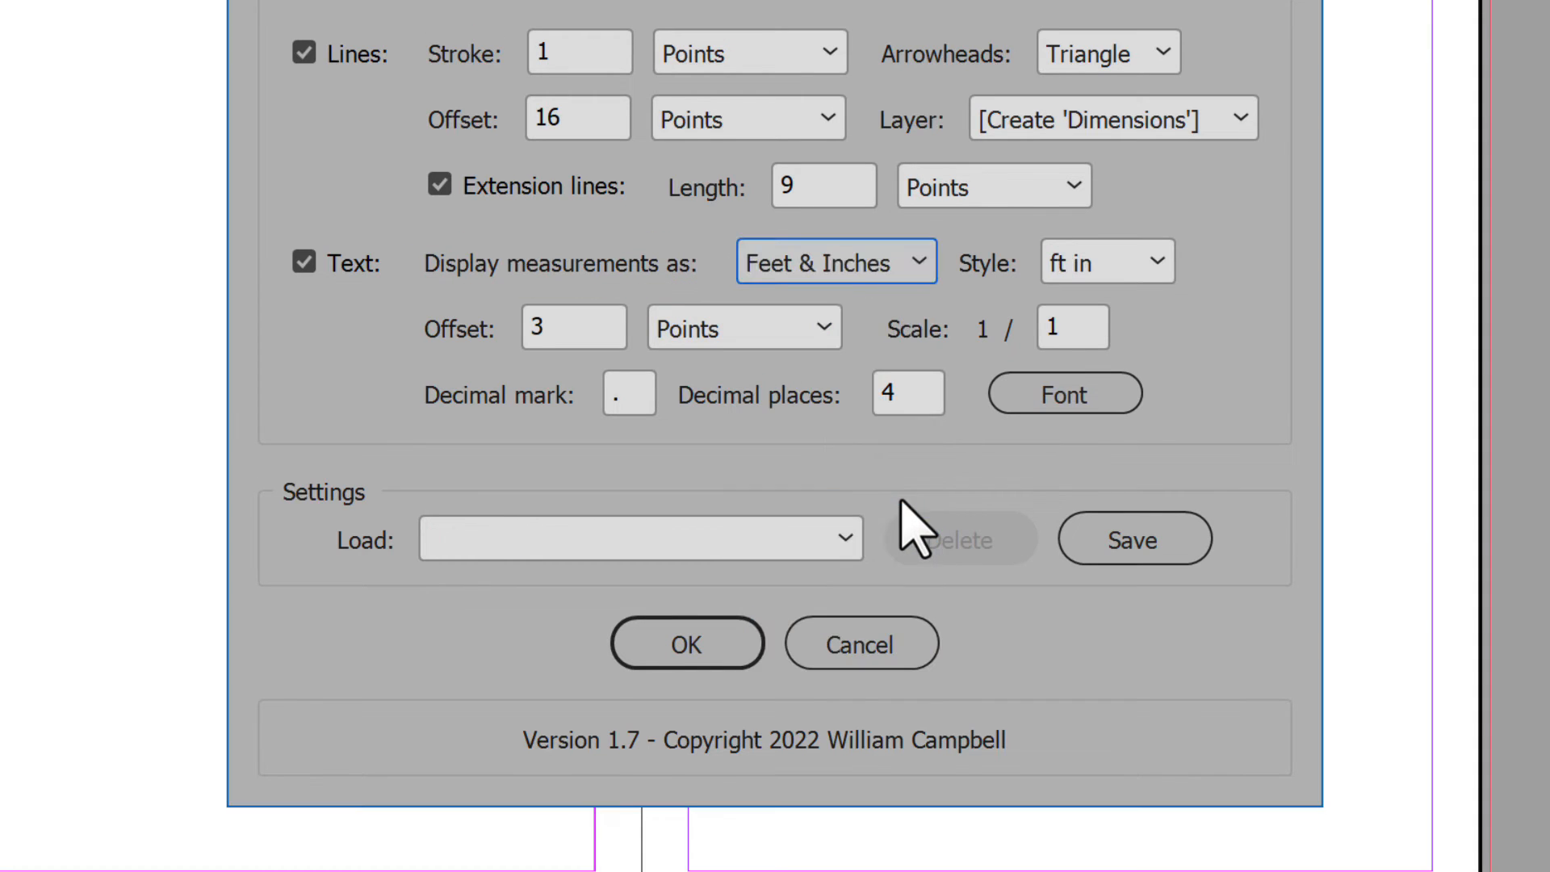
{"action": "left_click", "coordinate": [744, 636]}
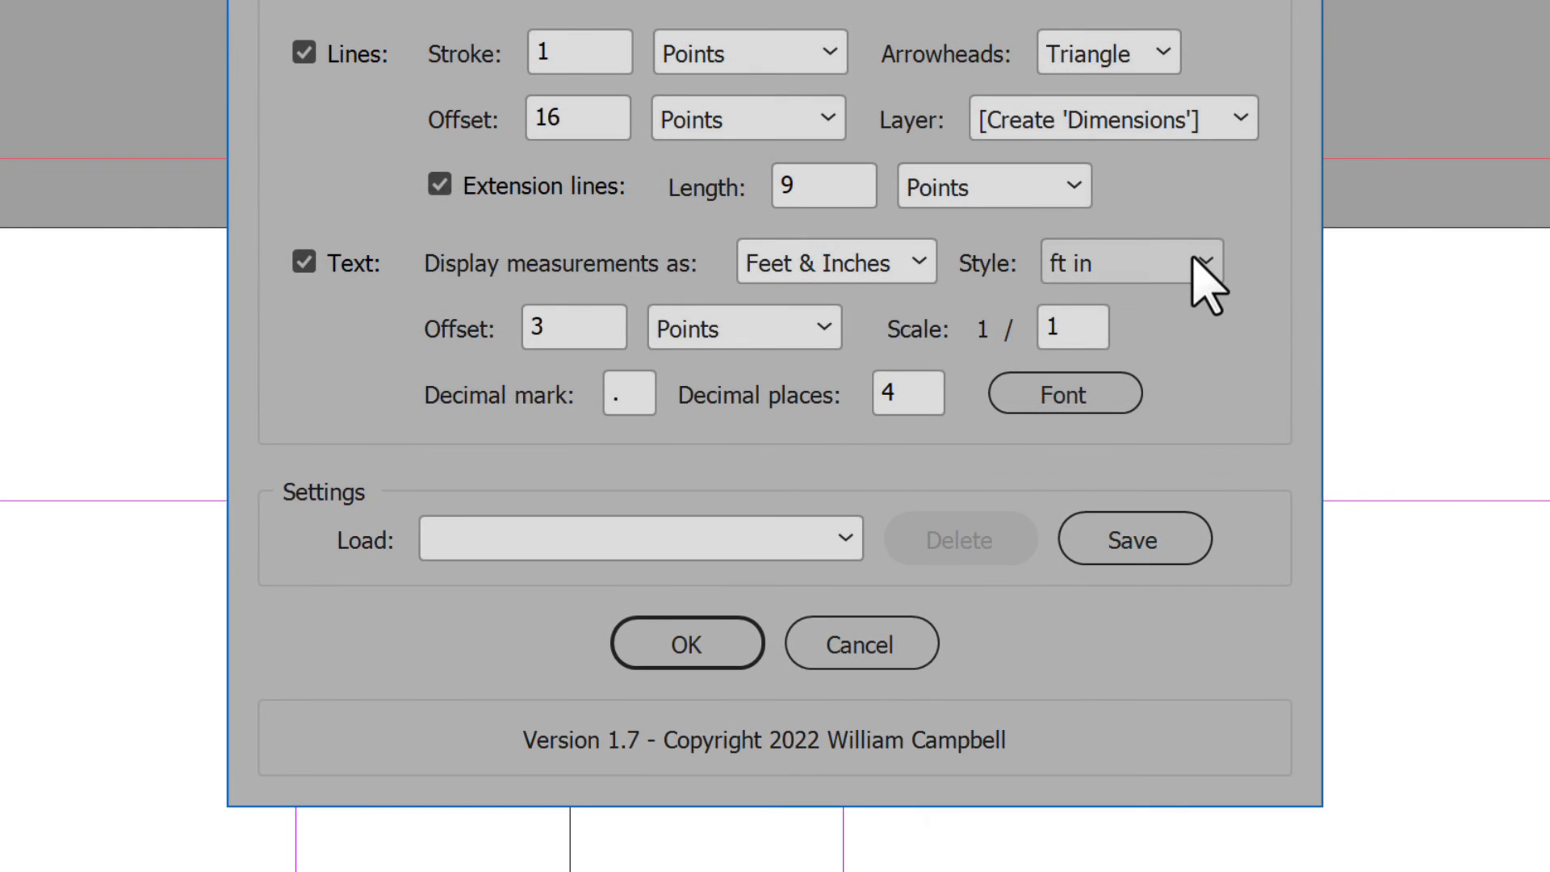
Set the Feet & Inches style to the ' " symbols and generate the dimensions
{"action": "left_click", "coordinate": [1204, 276]}
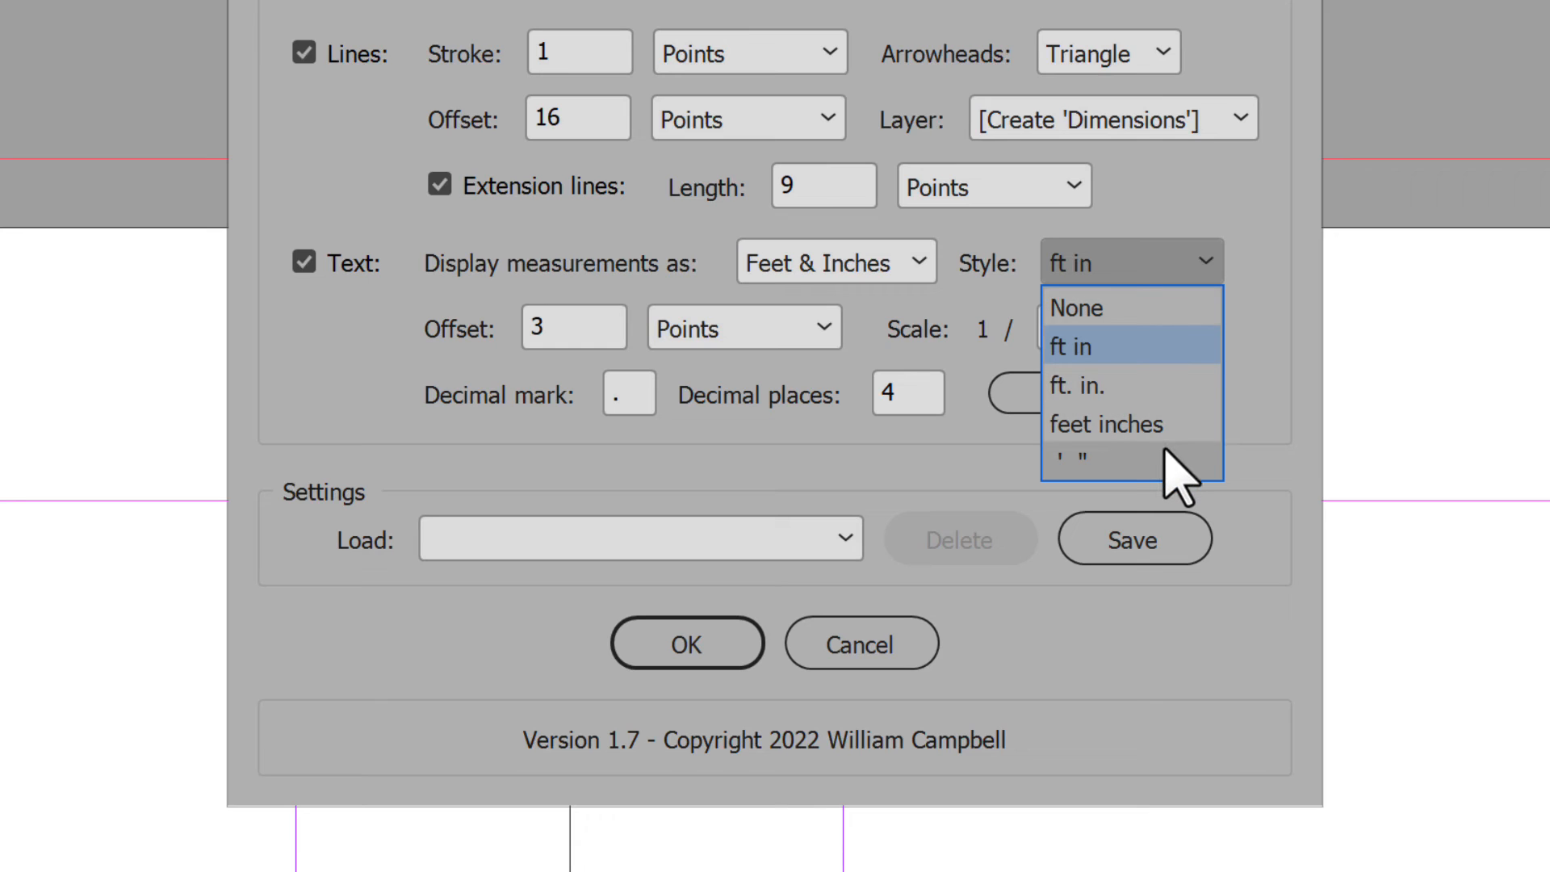
{"action": "left_click", "coordinate": [1171, 462]}
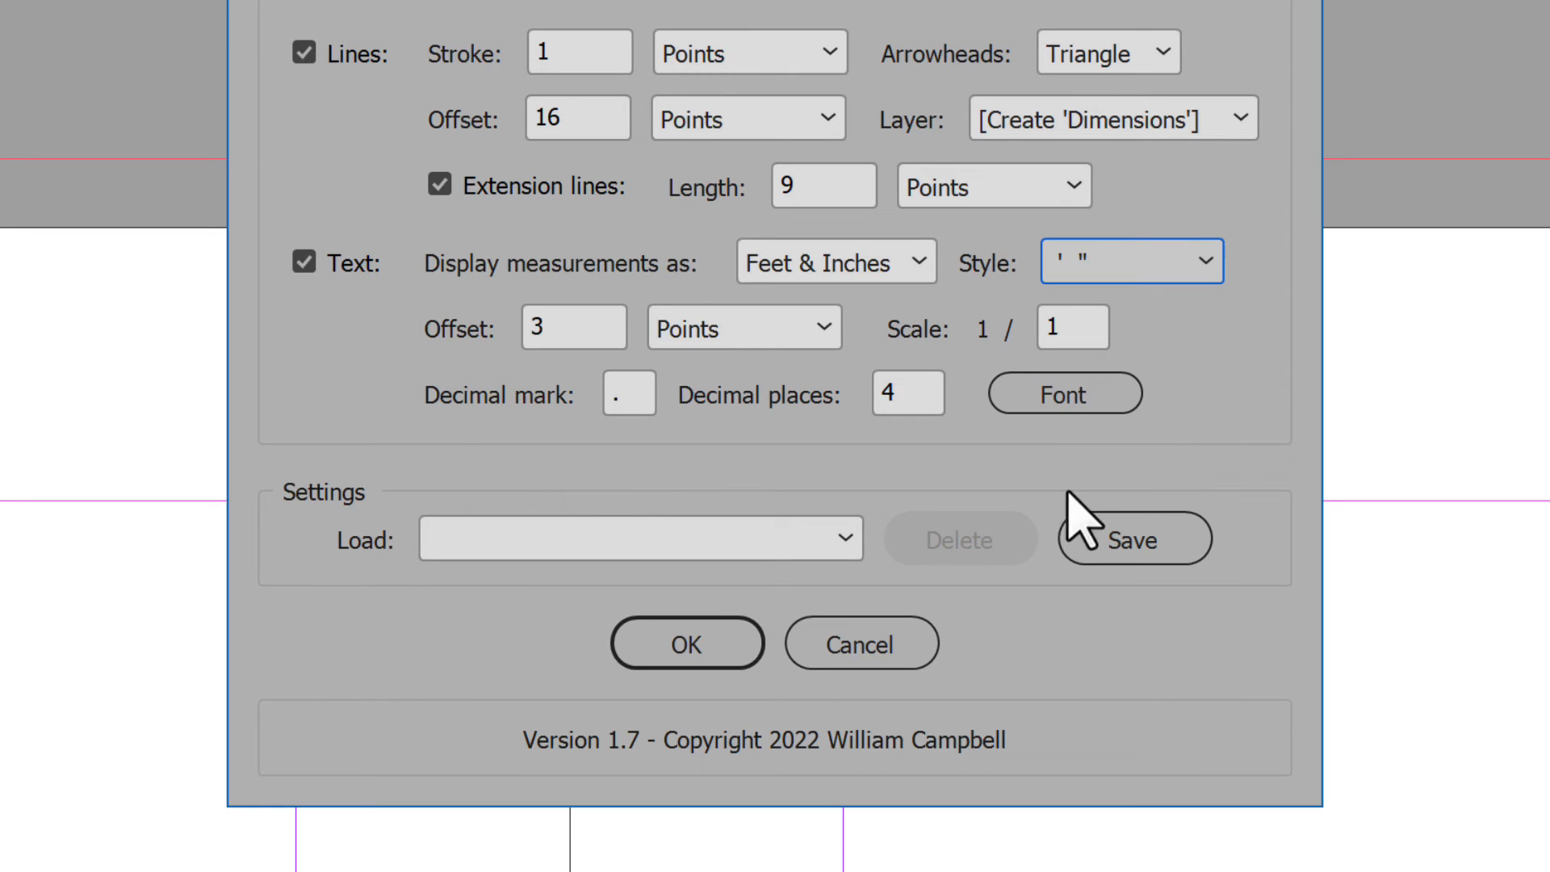
{"action": "left_click", "coordinate": [748, 634]}
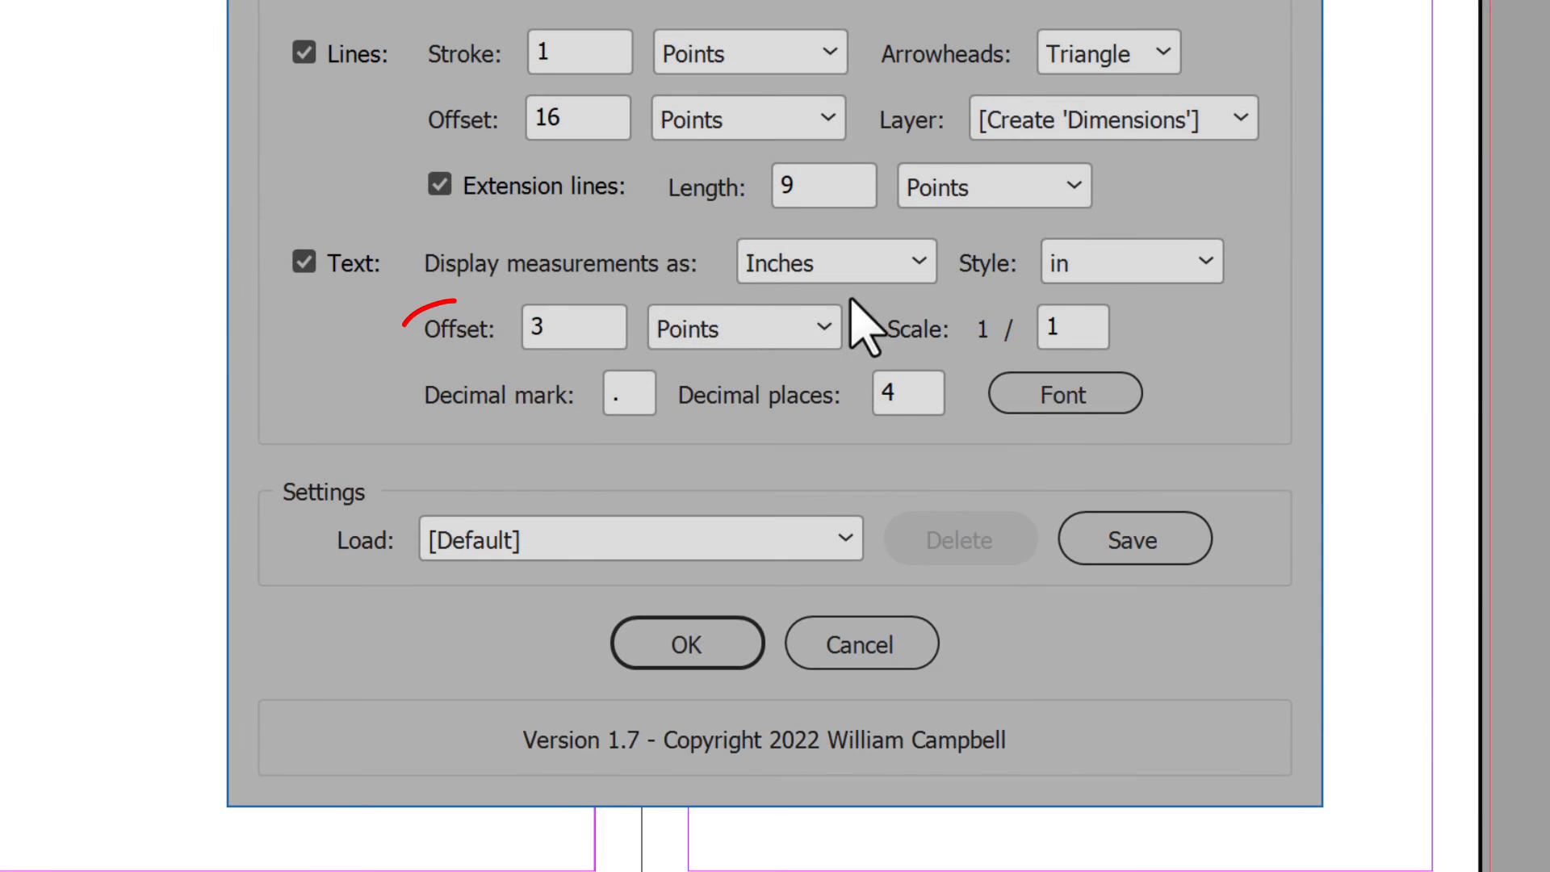
Generate the dimensions with a text offset of 24 points, and run the script again after editing the default text offset
{"action": "double_click", "coordinate": [591, 328]}
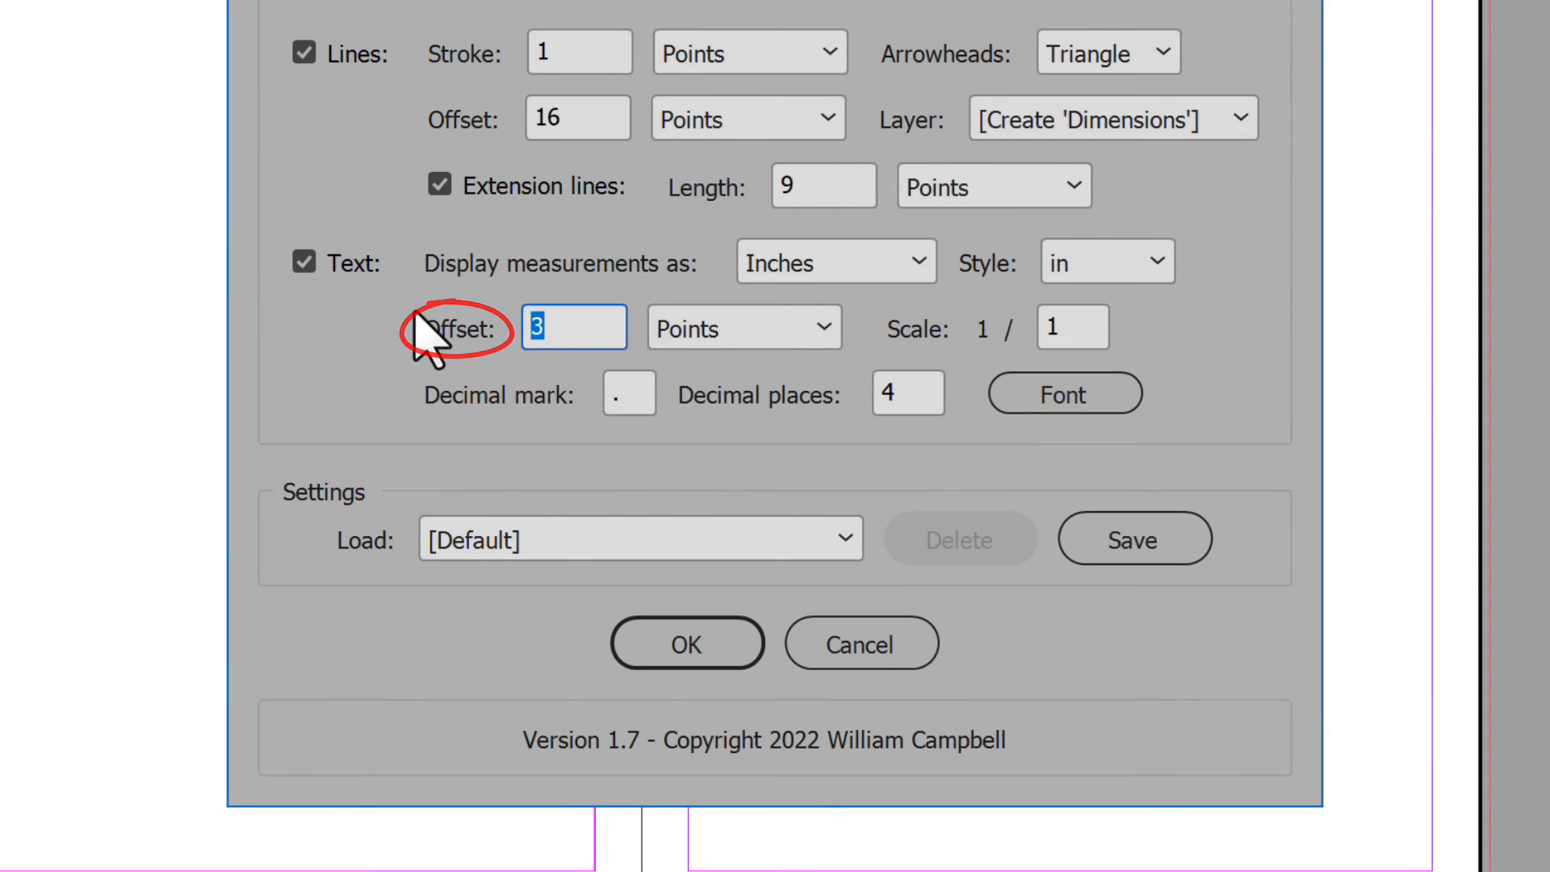
{"action": "type", "text": "24"}
{"action": "left_click", "coordinate": [683, 642]}
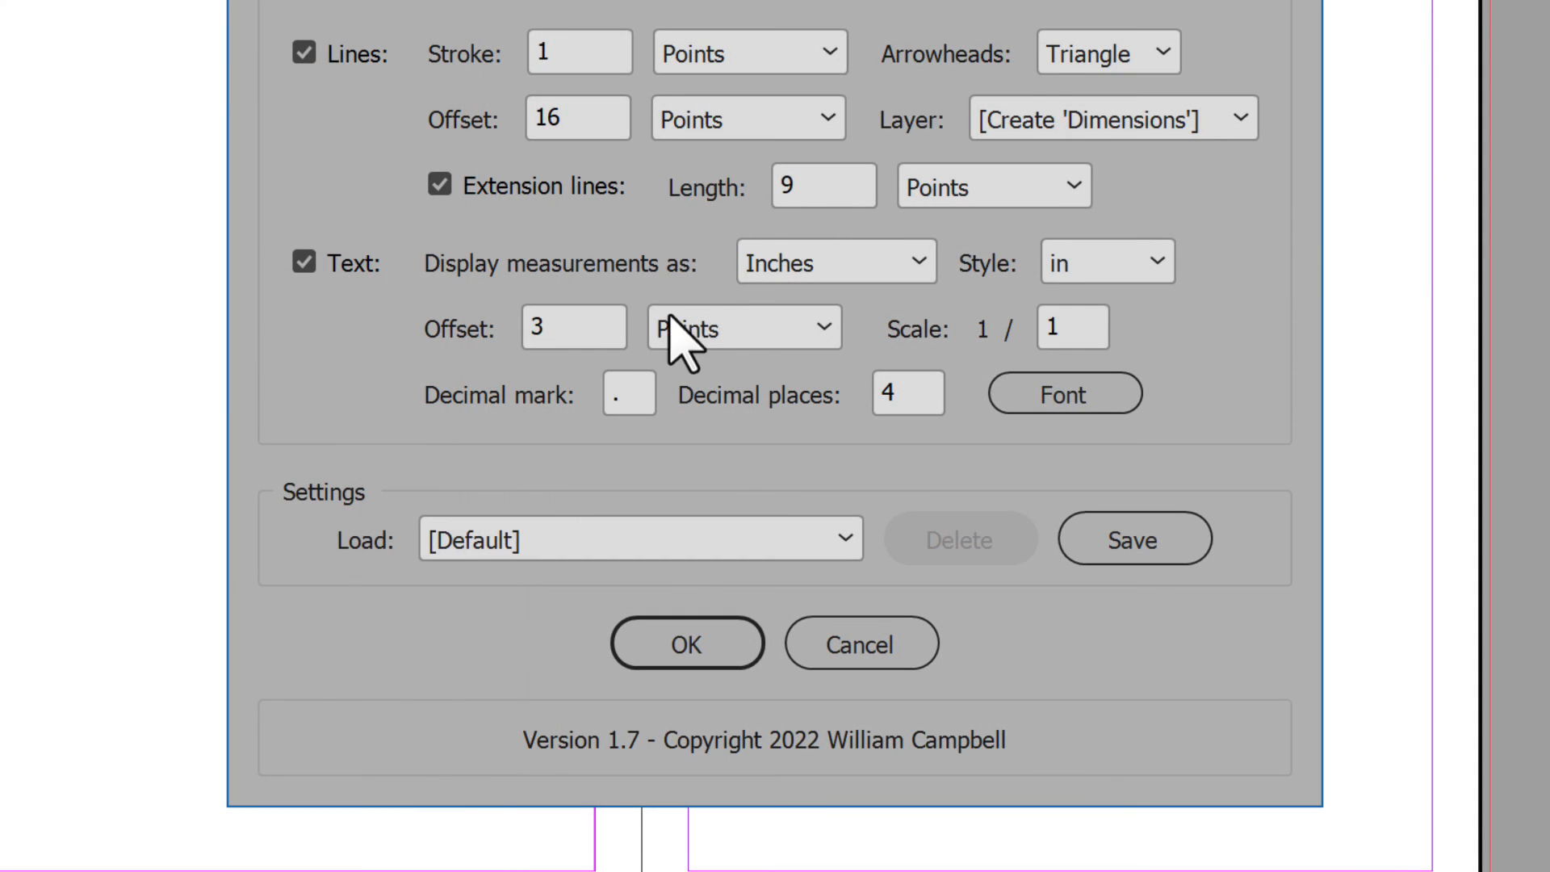
{"action": "left_click", "coordinate": [605, 332]}
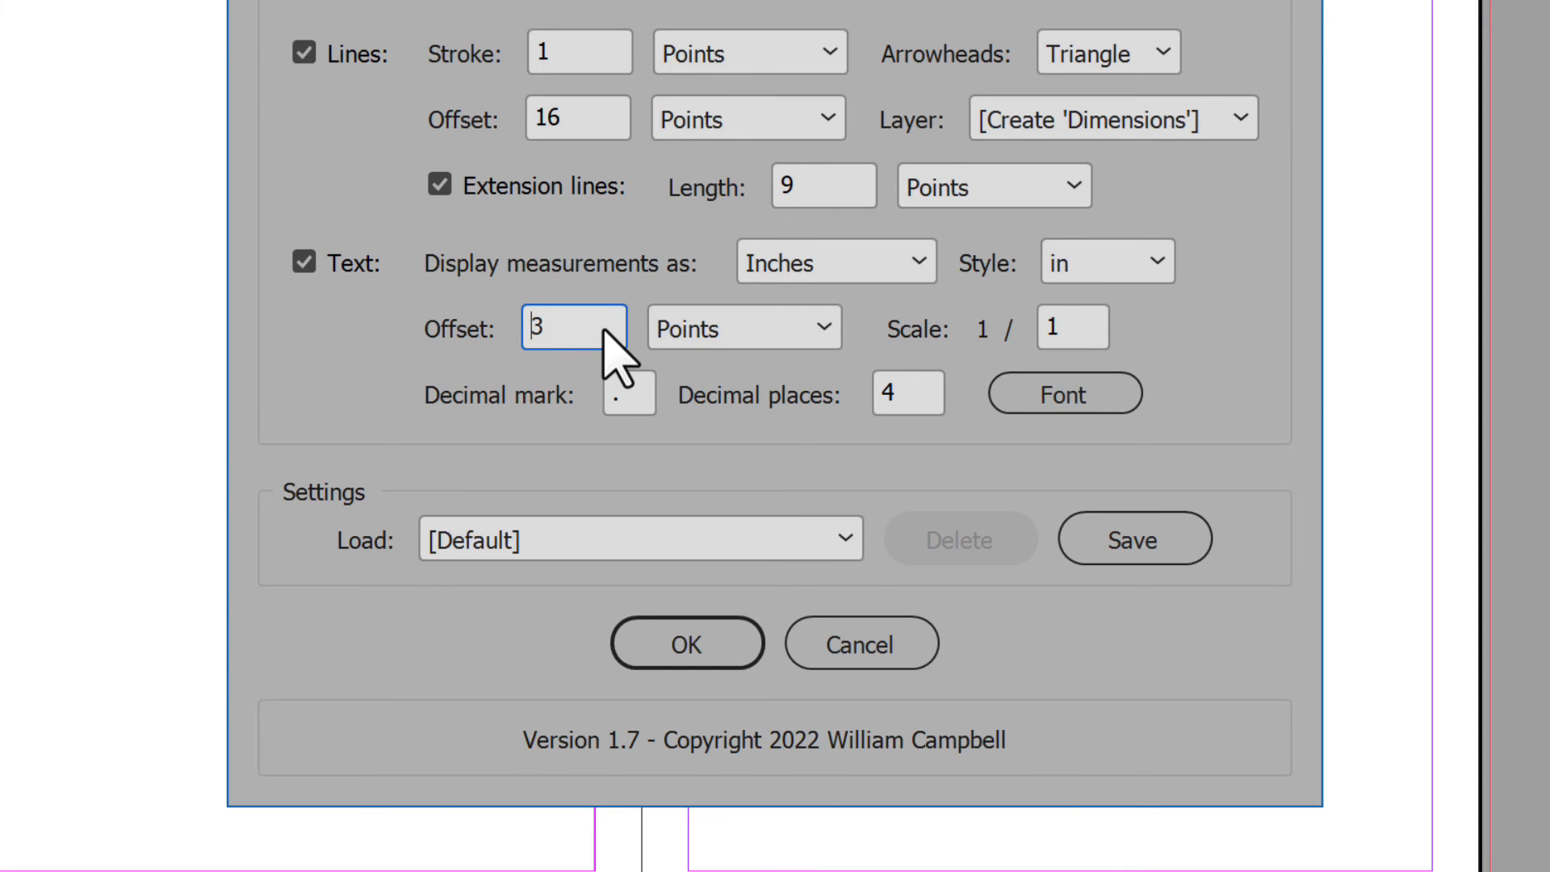
{"action": "left_click", "coordinate": [682, 642]}
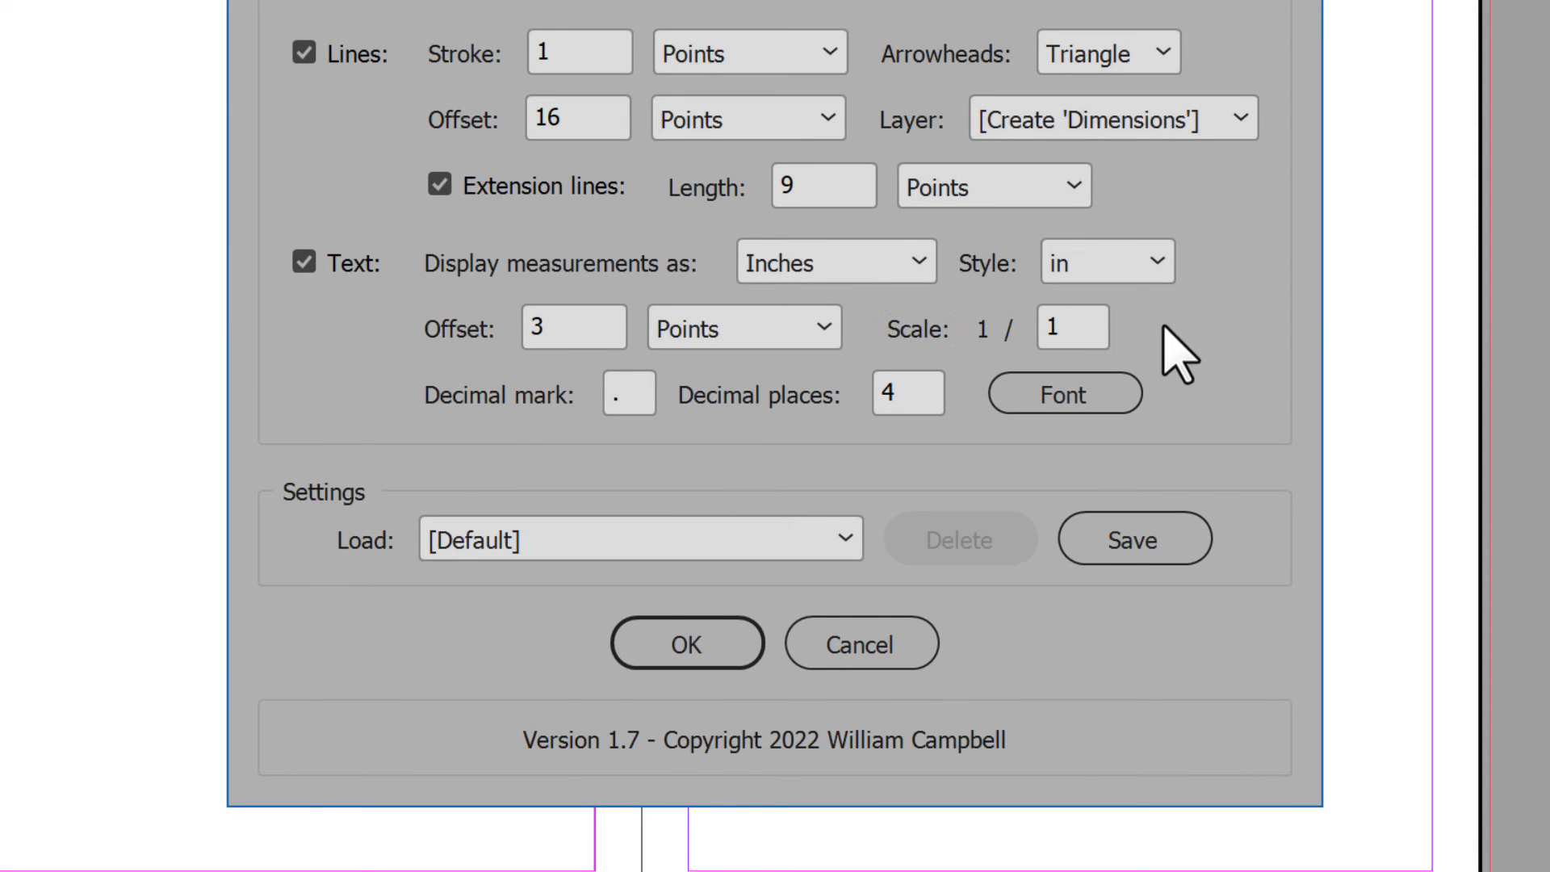
Set the measurement scale to 1/4 and generate the dimensions
{"action": "double_click", "coordinate": [1081, 327]}
{"action": "type", "text": "4"}
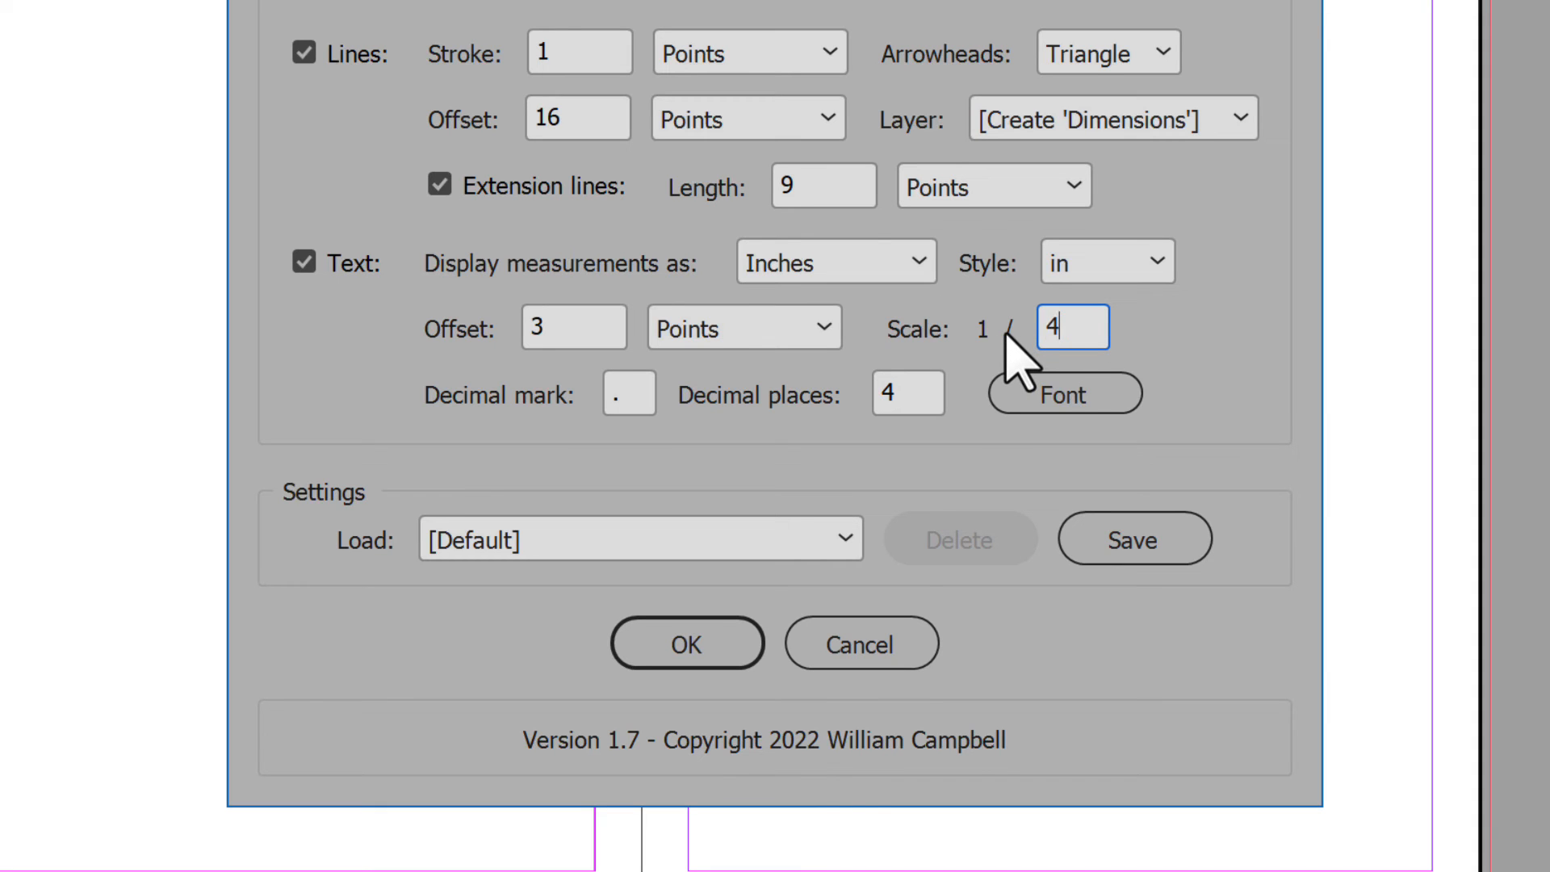
{"action": "left_click", "coordinate": [686, 646]}
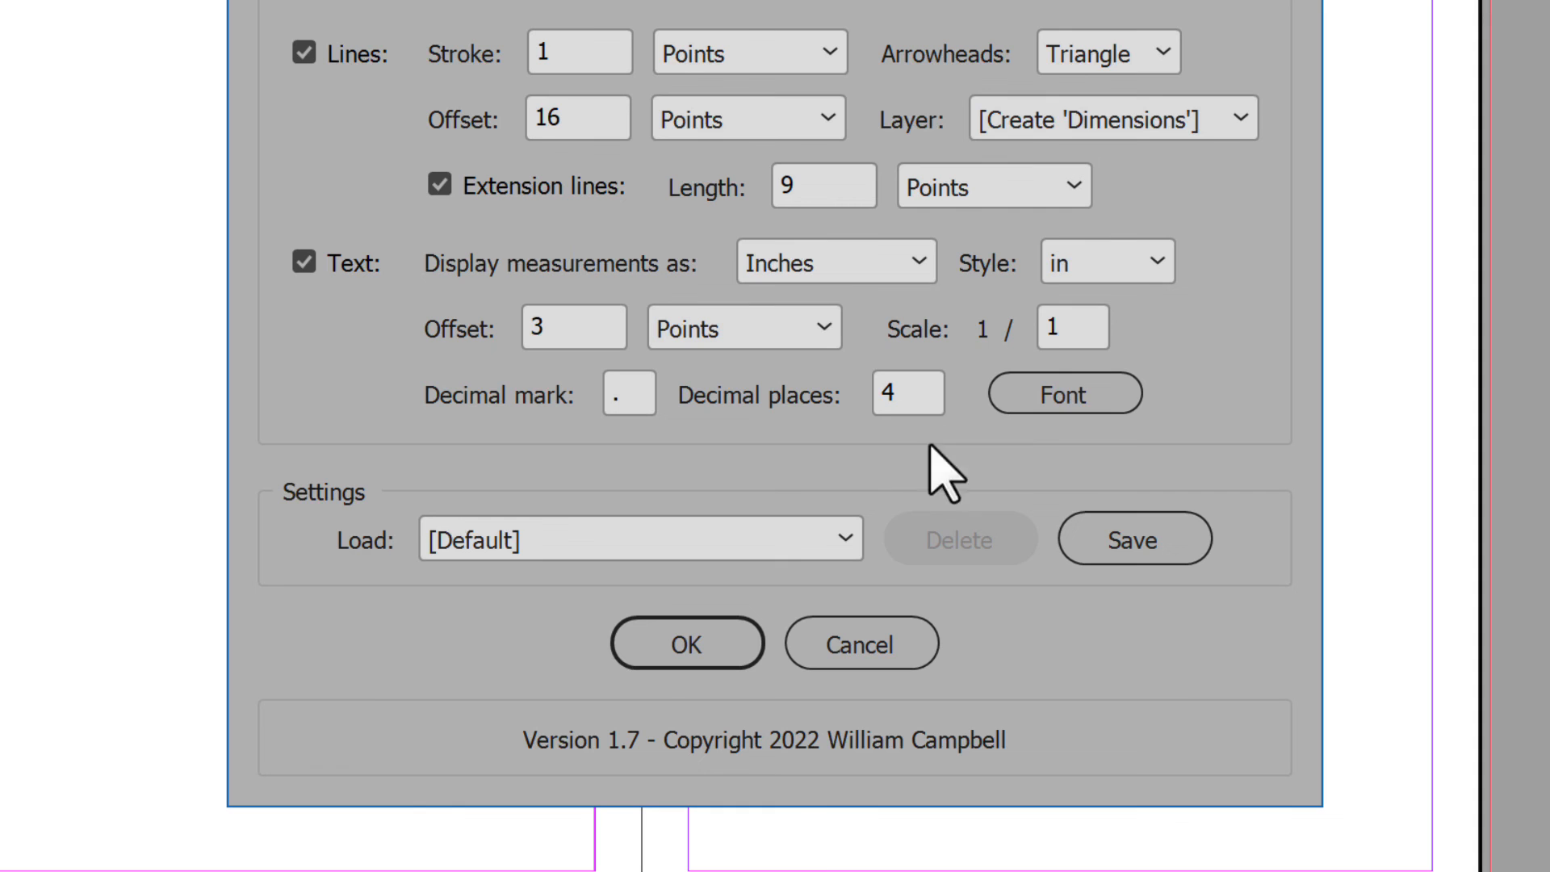
Open the font settings for the dimension text
{"action": "left_click", "coordinate": [1083, 395]}
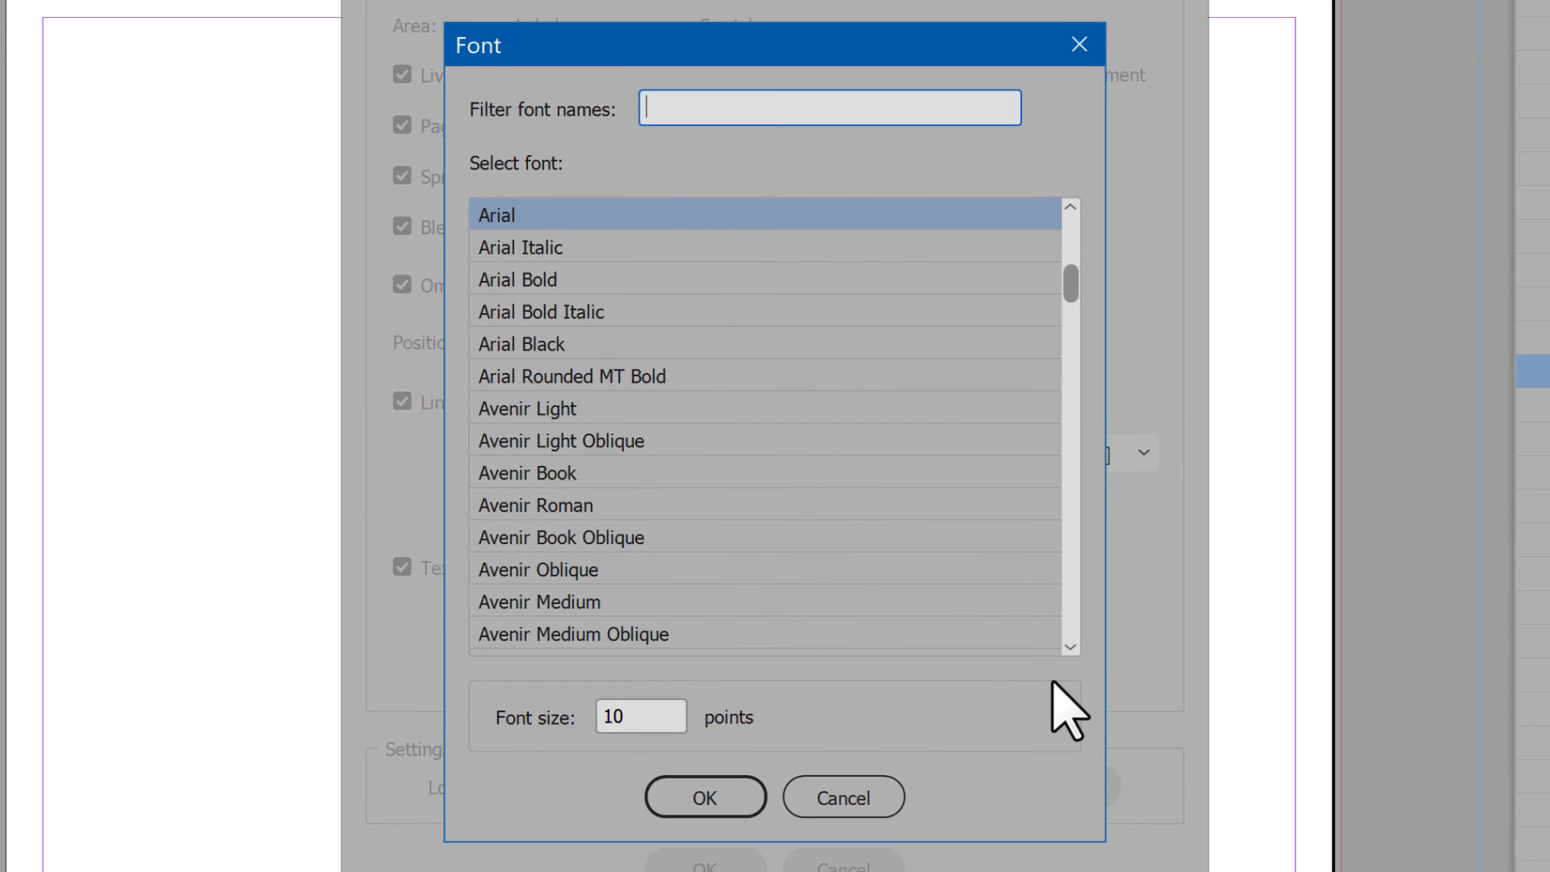